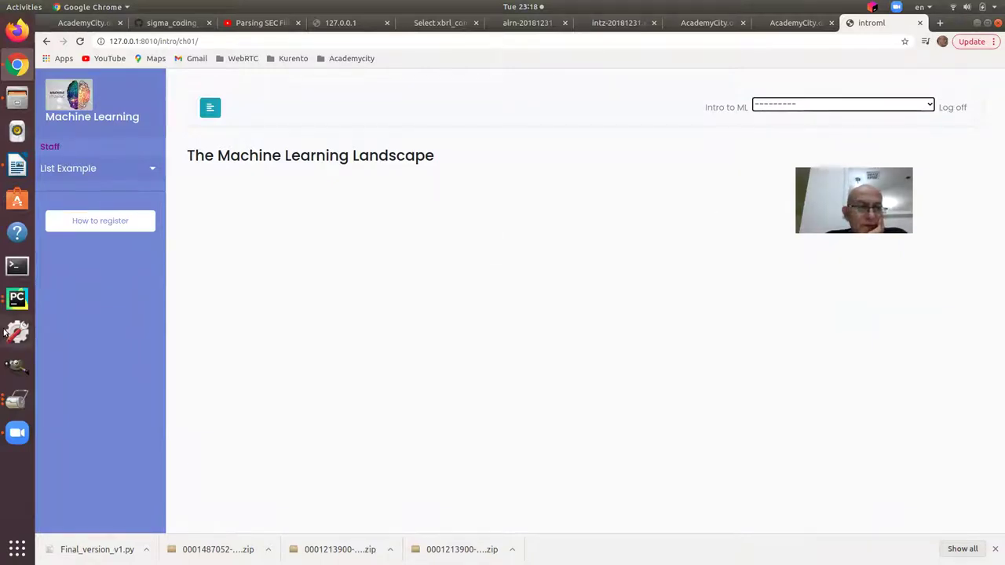
Show the previews of the two open PyCharm windows from the Ubuntu dock.
left_click(23, 303)
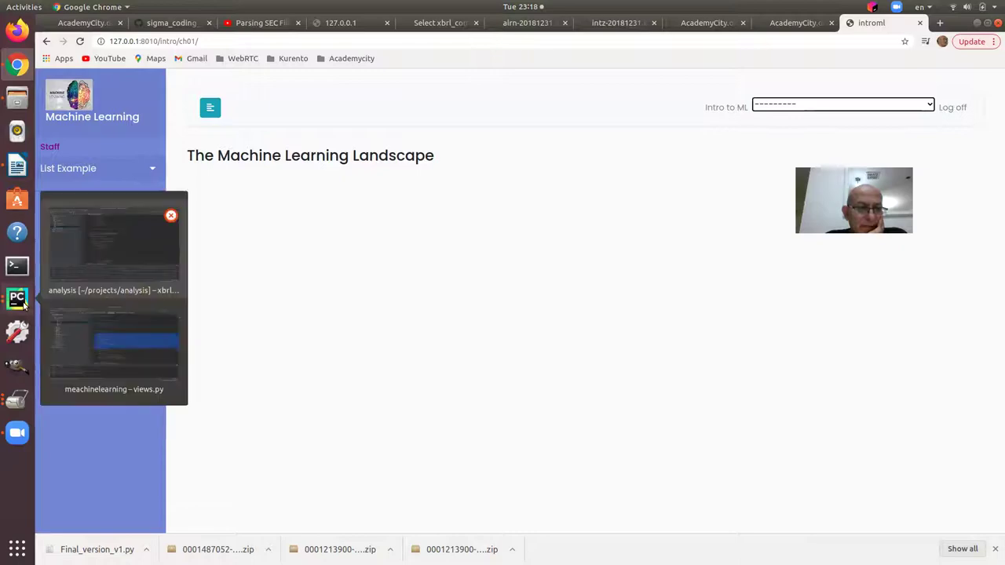
Bring the machinelearning views.py PyCharm window to the front.
left_click(129, 263)
left_click(29, 296)
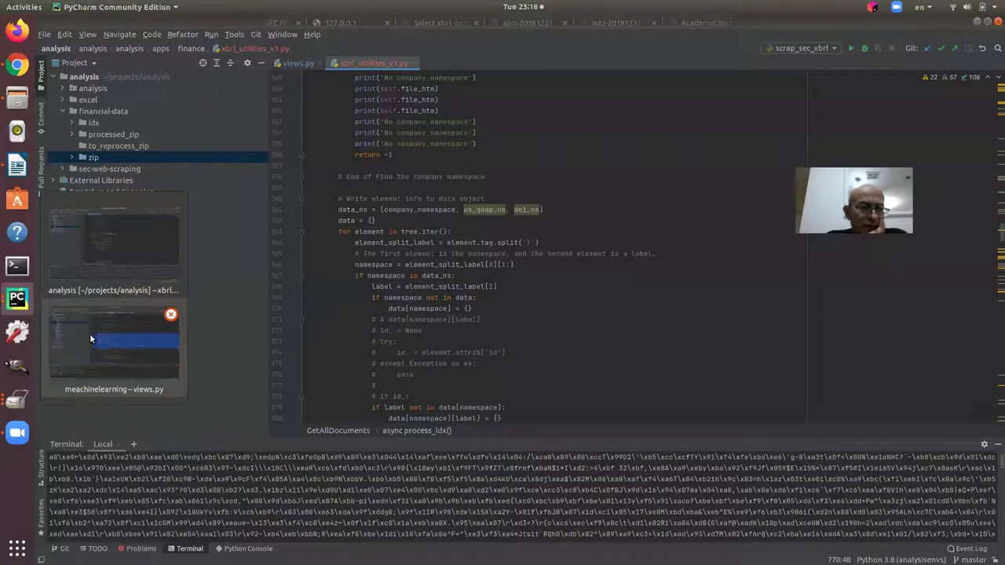
left_click(89, 333)
Enlarge the terminal panel to review the server log, then return to Chrome.
left_click(475, 243)
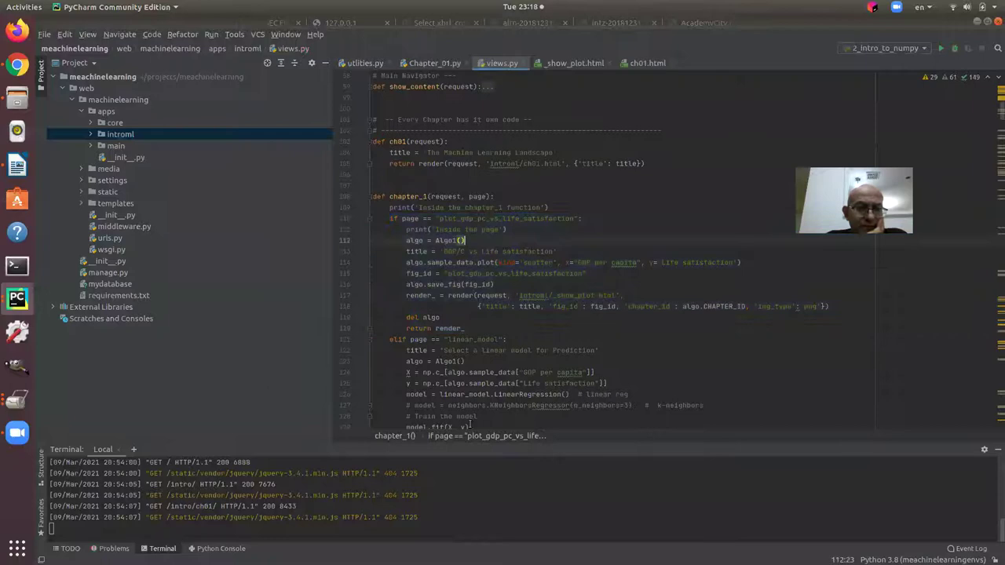
left_click_drag(472, 455, 475, 366)
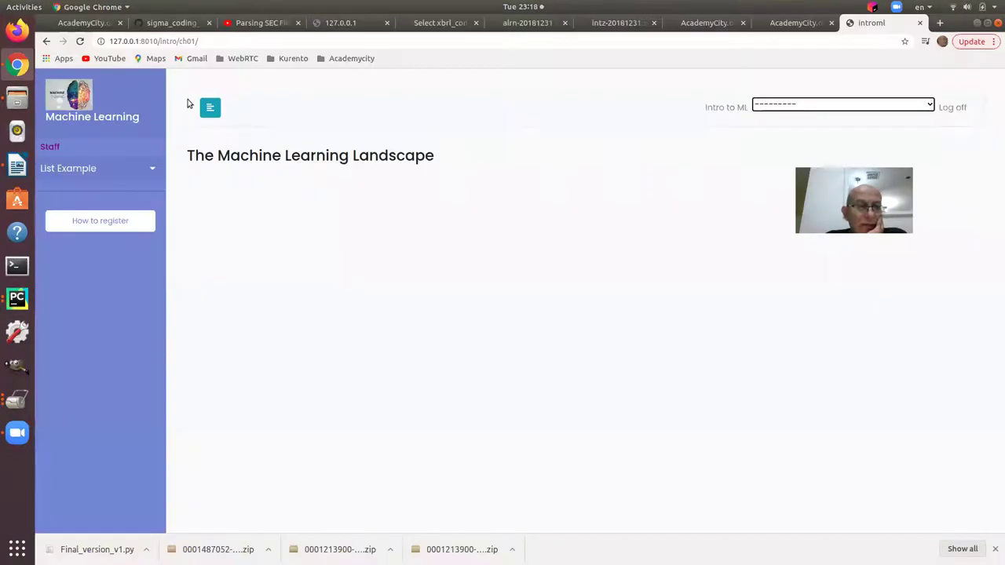
left_click(18, 64)
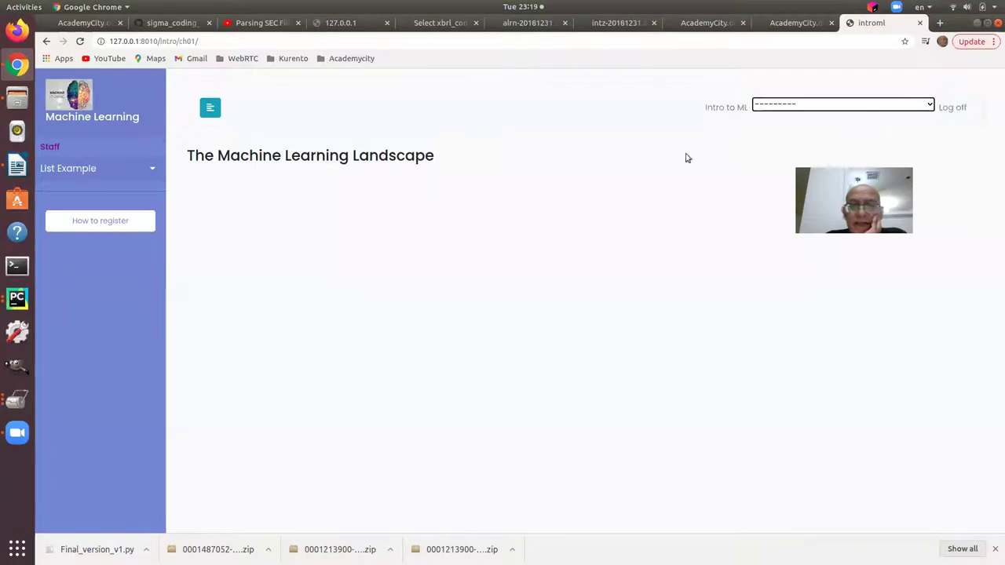
Choose 'Plot GDP/C vs Life satisfaction' from the Intro to ML dropdown.
left_click(825, 105)
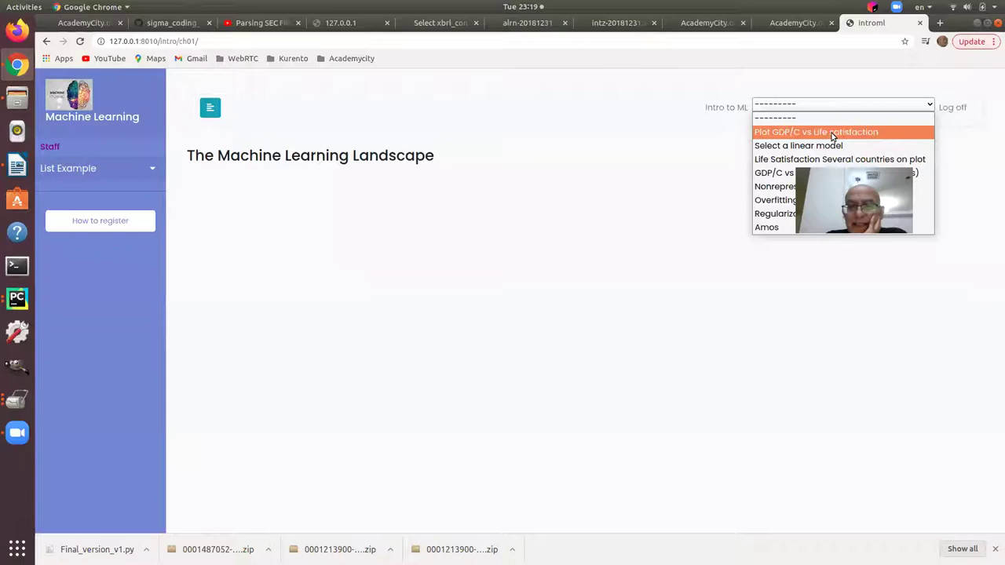
left_click(832, 132)
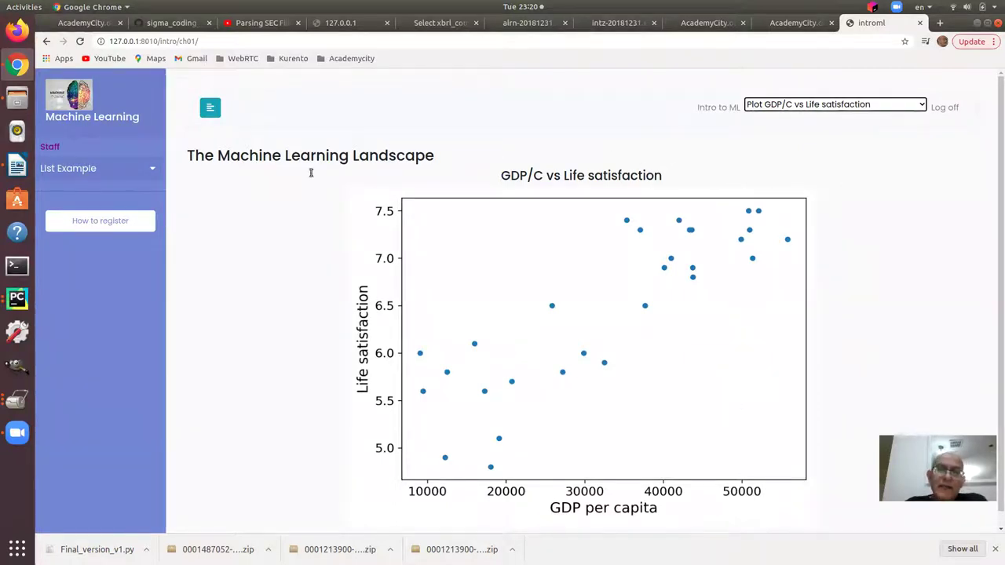
Inspect the plot image's element, collapse the div.text-center node, and close DevTools.
right_click(505, 272)
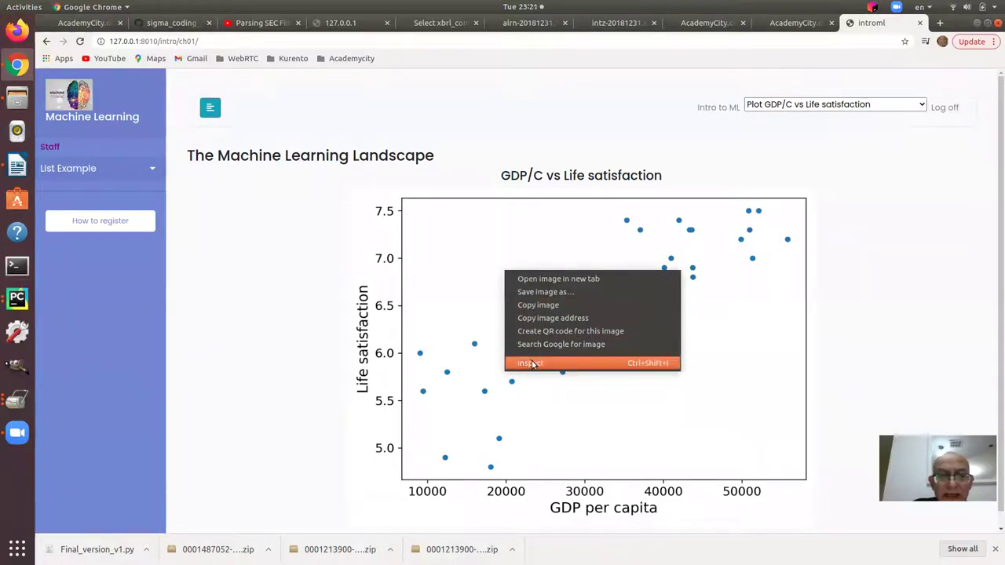
left_click(532, 364)
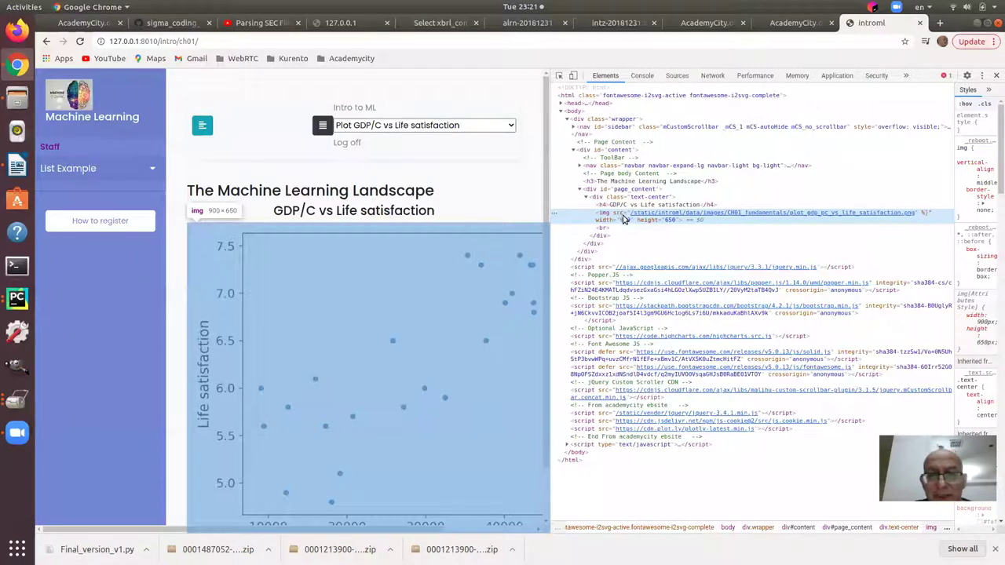
left_click(585, 197)
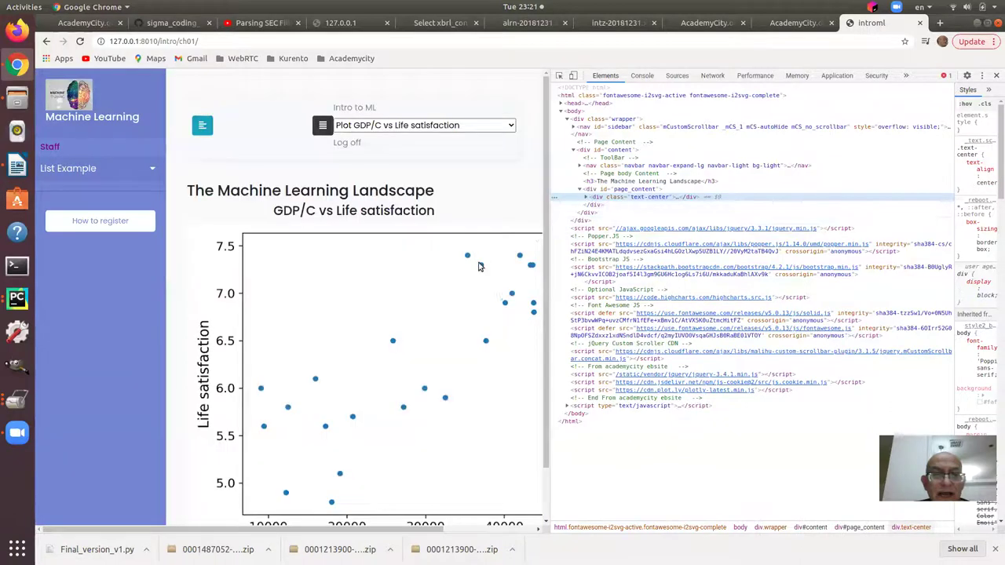
left_click(996, 76)
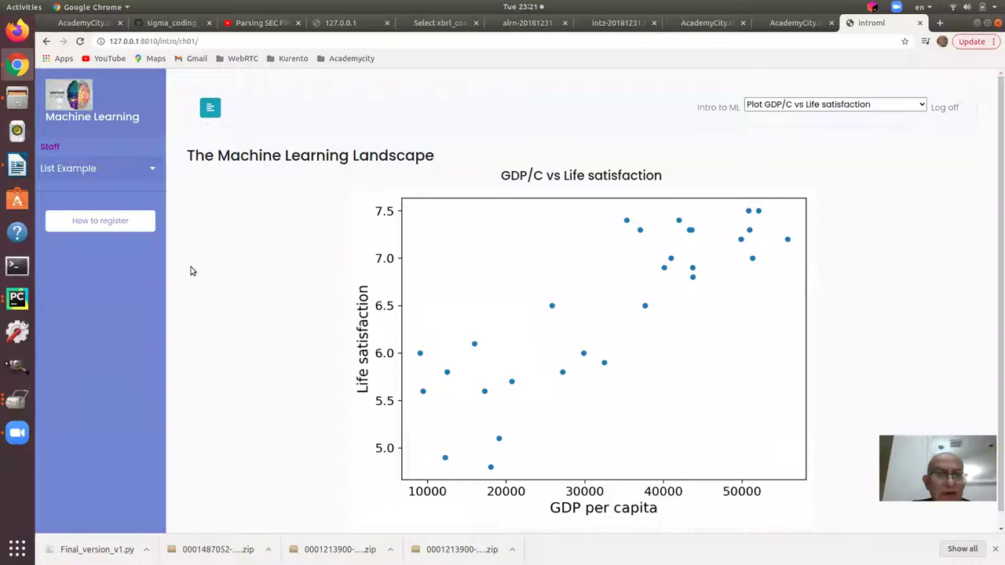
Switch to the other Academy City tab, scroll to its top, and keep 100% zoom.
left_click(781, 23)
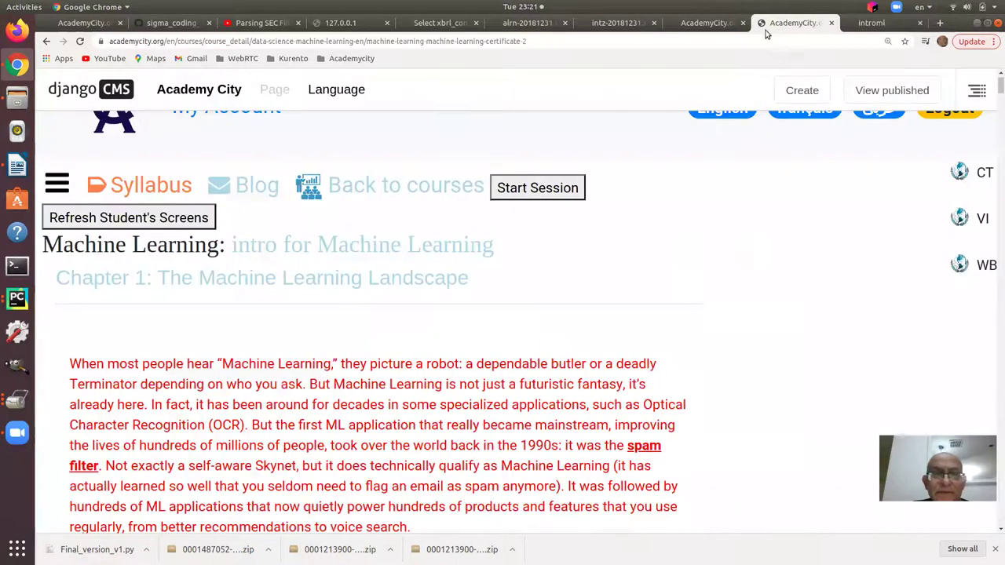
left_click(693, 30)
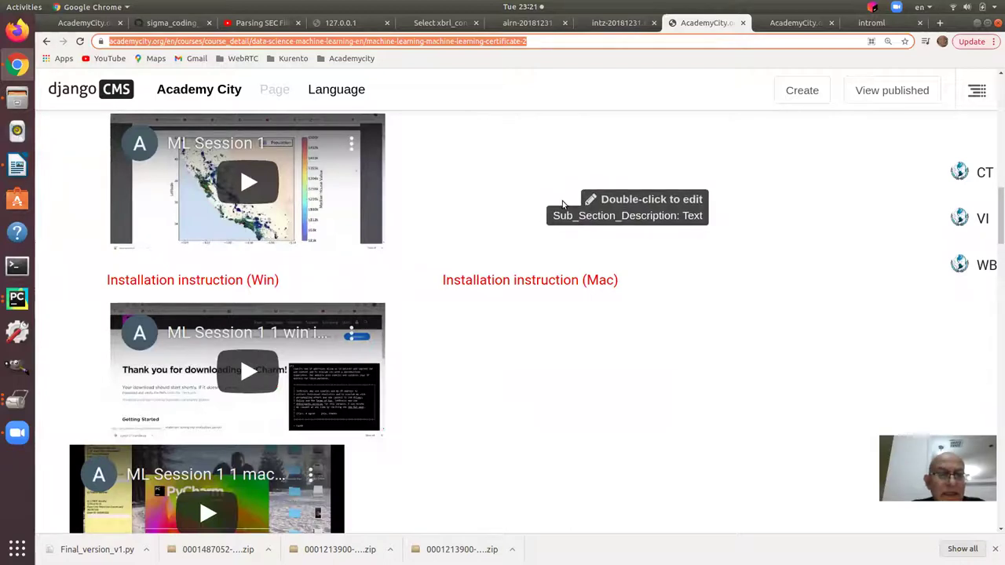
scroll(562, 204, "up", 5)
scroll(565, 204, "up", 6)
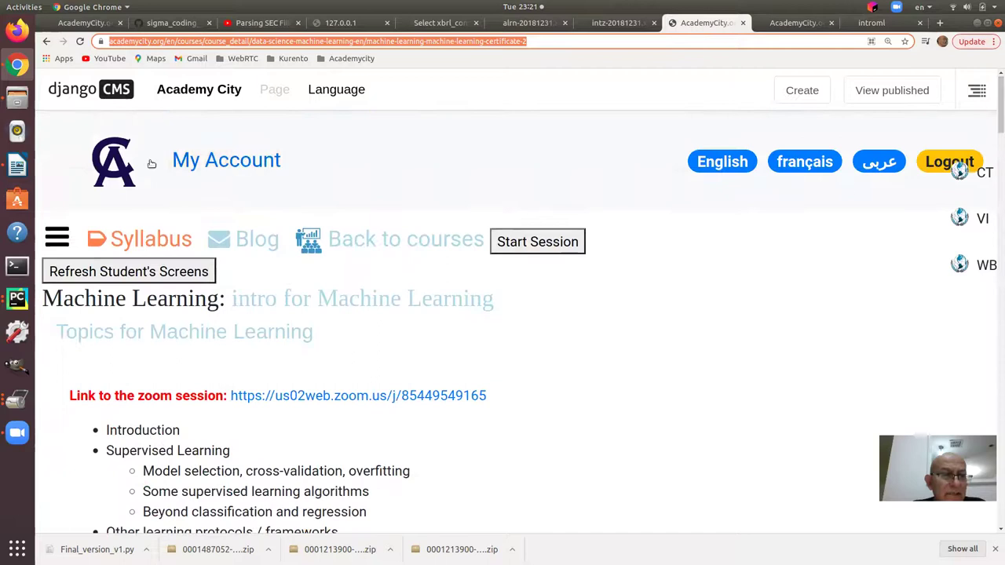
key("ctrl+minus")
key("ctrl+minus")
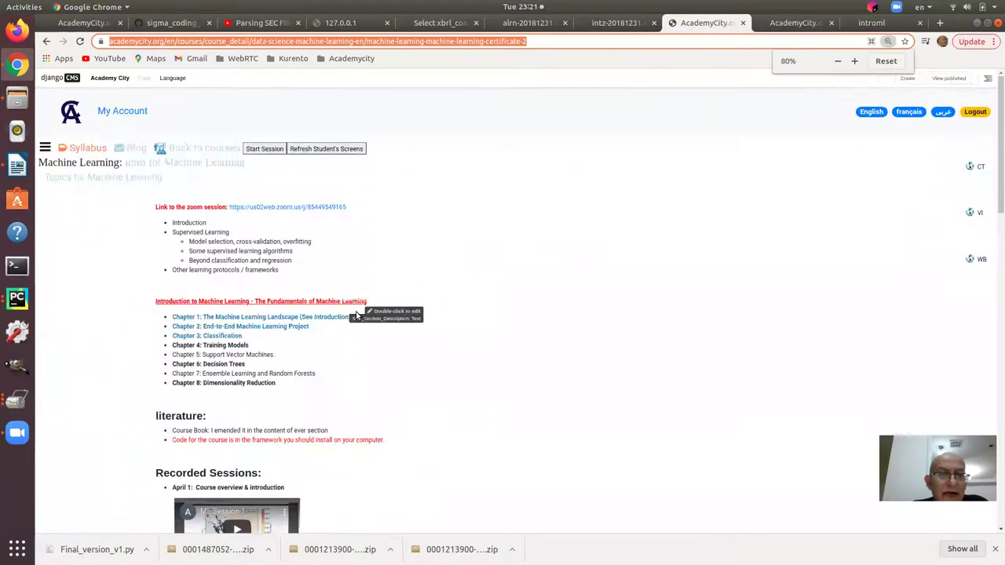
key("ctrl+plus")
key("ctrl+plus")
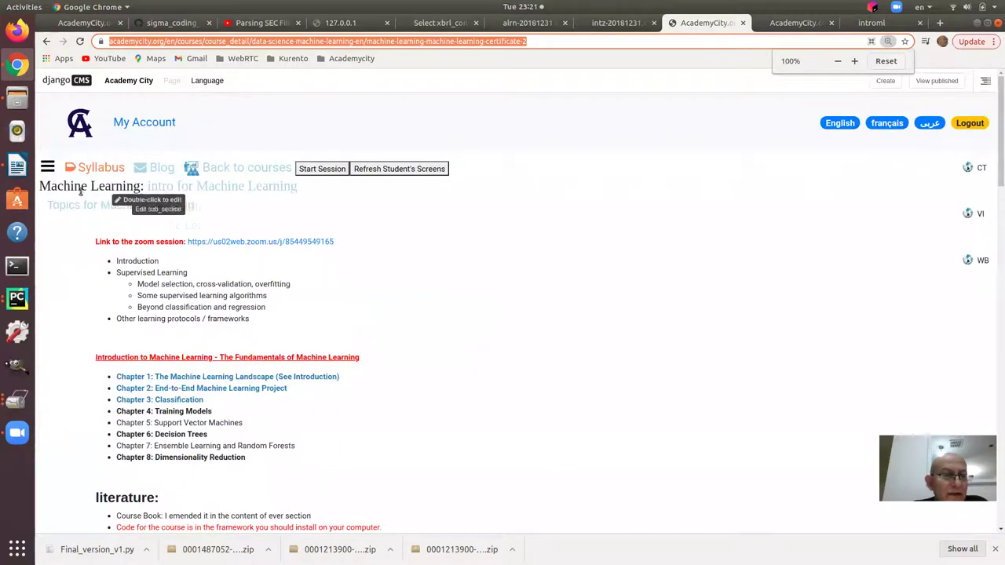
Open section 1's Topics for Machine Learning page from the course sidebar.
left_click(47, 167)
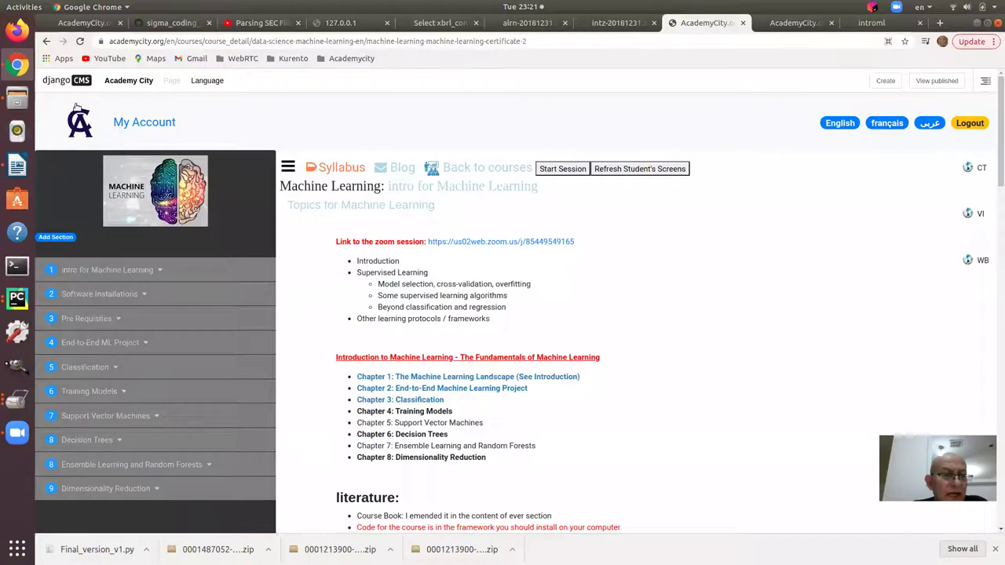
left_click(110, 271)
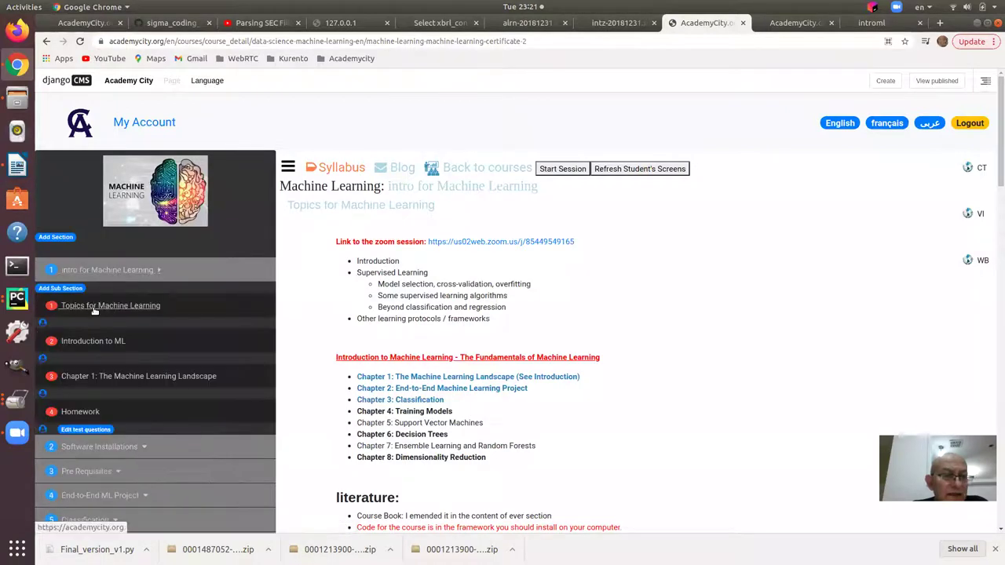
left_click(95, 307)
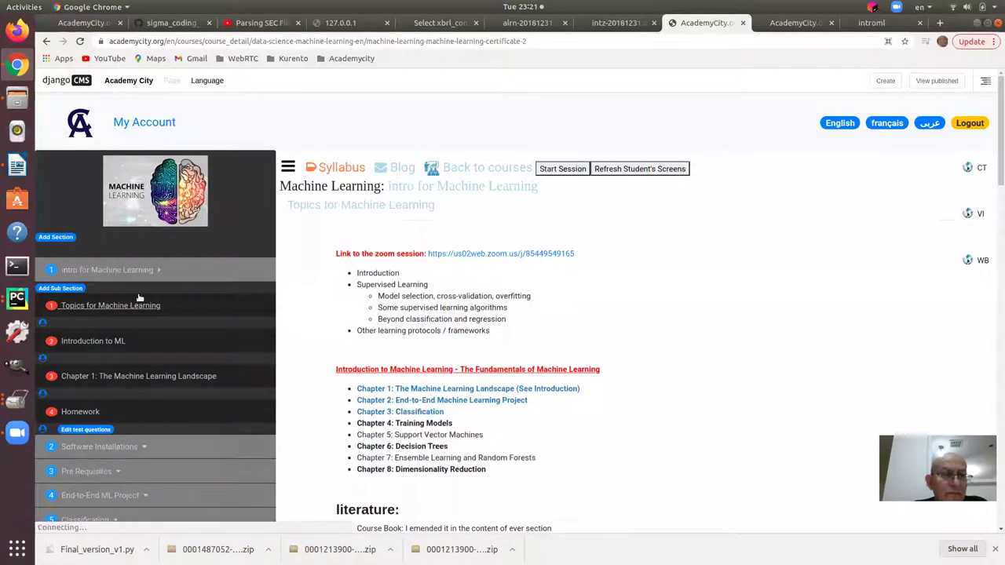
left_click(288, 169)
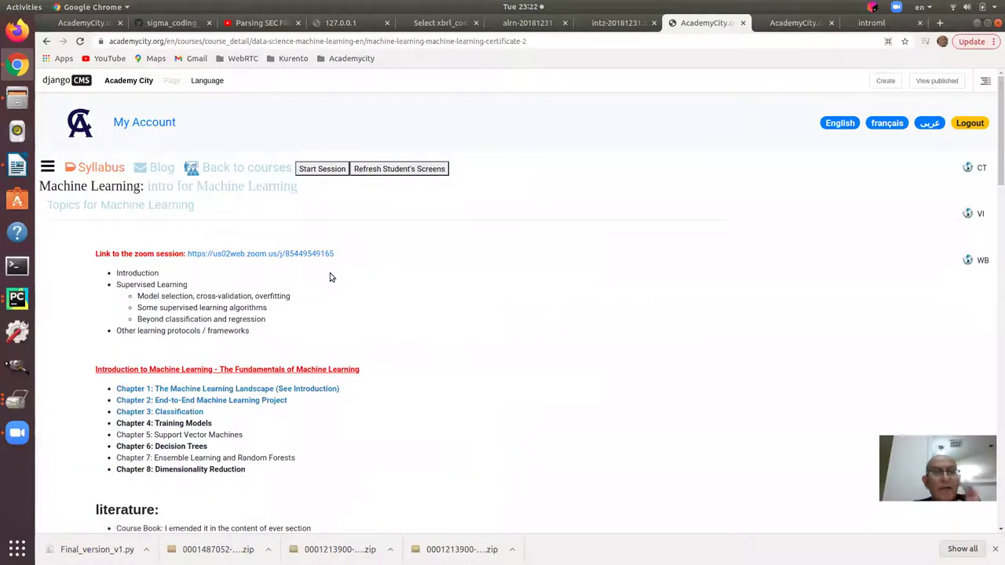
Scroll through the Topics for Machine Learning chapter list and literature, then back up.
scroll(330, 275, "down", 3)
scroll(346, 274, "down", 3)
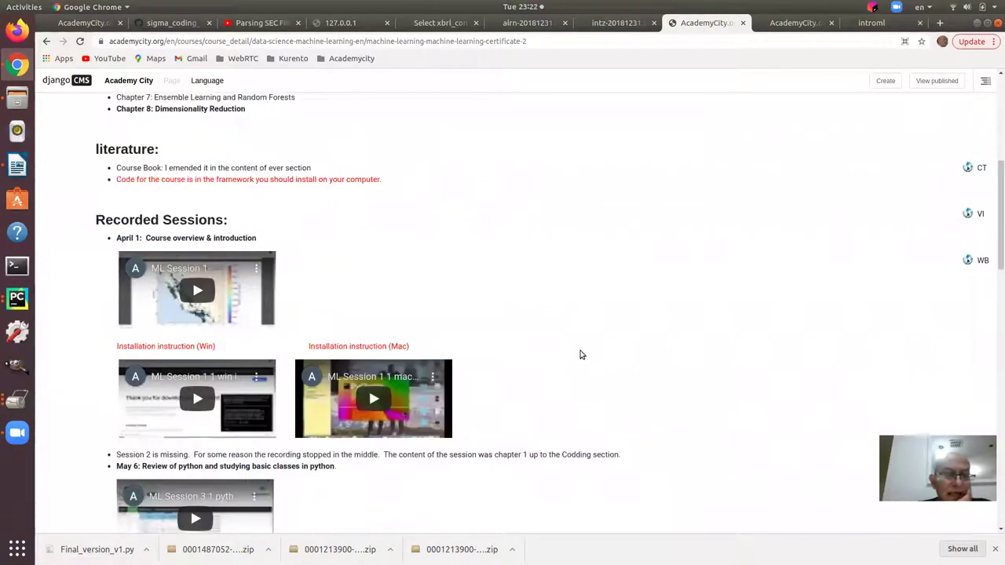
scroll(574, 356, "down", 2)
scroll(573, 358, "down", 2)
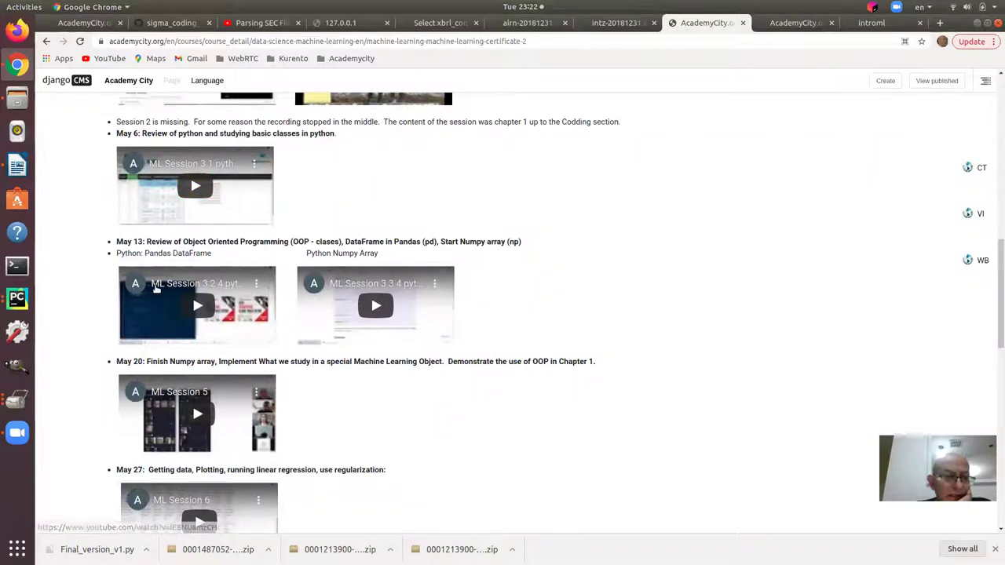
scroll(275, 386, "down", 1)
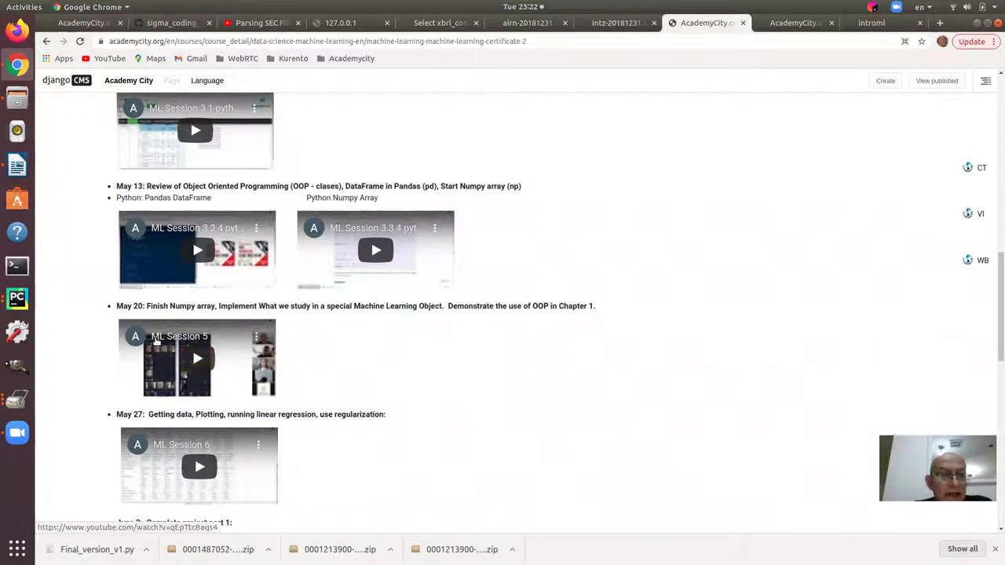
scroll(166, 153, "down", 2)
scroll(166, 153, "up", 3)
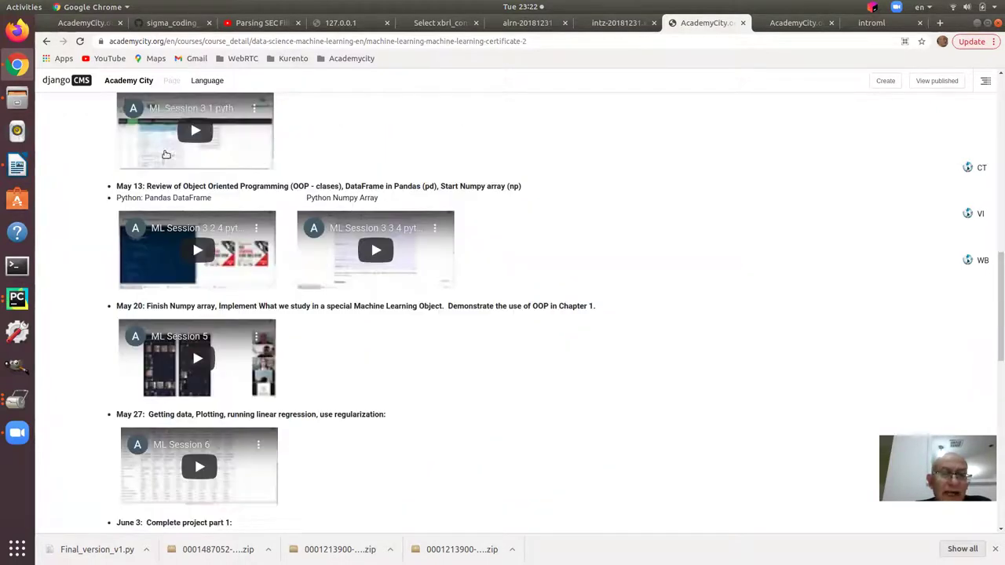
scroll(160, 157, "down", 1)
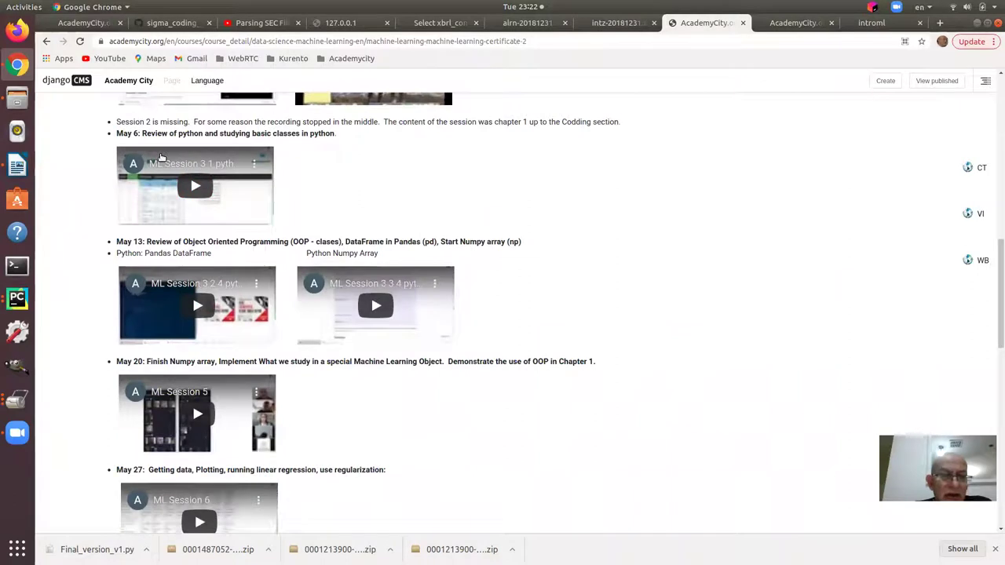
scroll(348, 224, "down", 11)
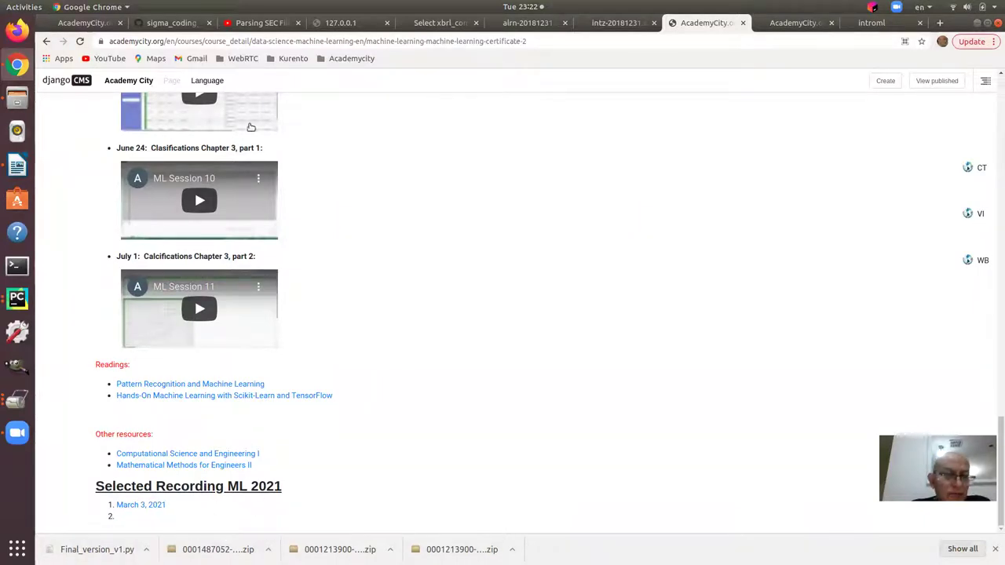
scroll(299, 192, "up", 5)
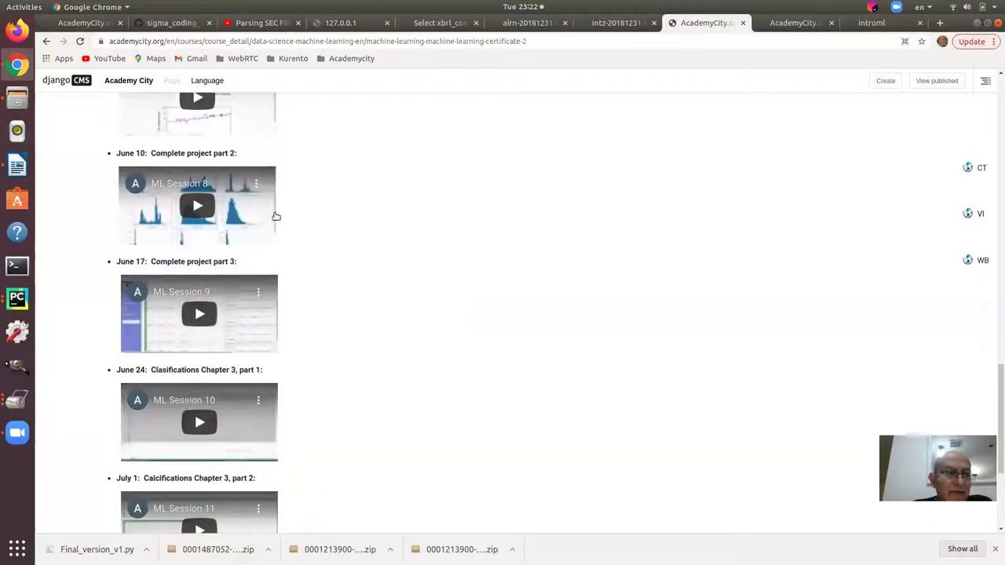
scroll(332, 218, "up", 4)
scroll(342, 218, "up", 5)
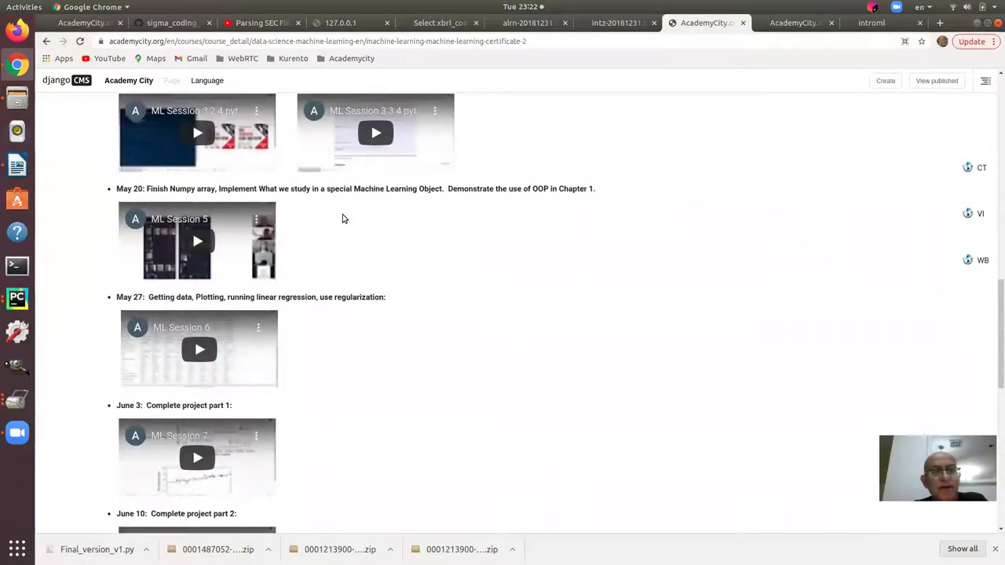
scroll(345, 212, "up", 15)
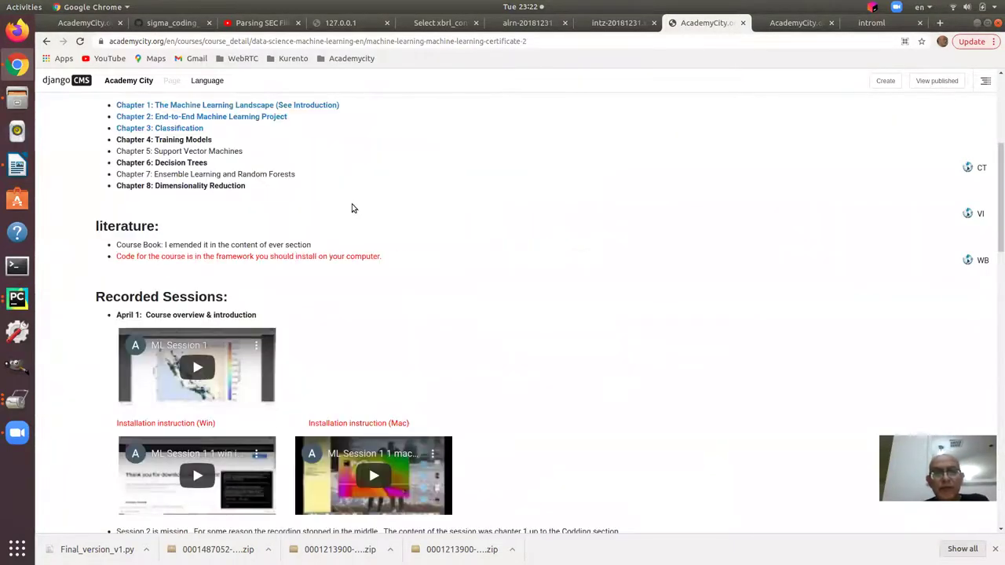
scroll(683, 150, "up", 3)
Switch to the Chapter 1 'The Machine Learning Landscape' tab and adjust its zoom.
left_click(789, 26)
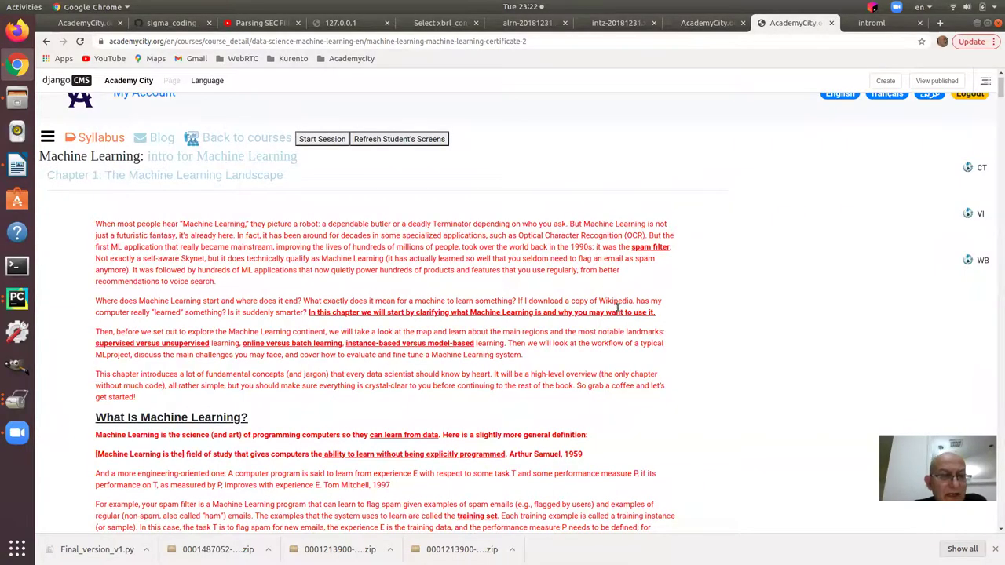
key("ctrl+minus")
key("ctrl+minus")
key("ctrl+minus")
key("ctrl+plus")
key("ctrl+plus")
key("ctrl+plus")
key("ctrl+plus")
key("ctrl+plus")
key("ctrl+plus")
key("ctrl+plus")
key("ctrl+plus")
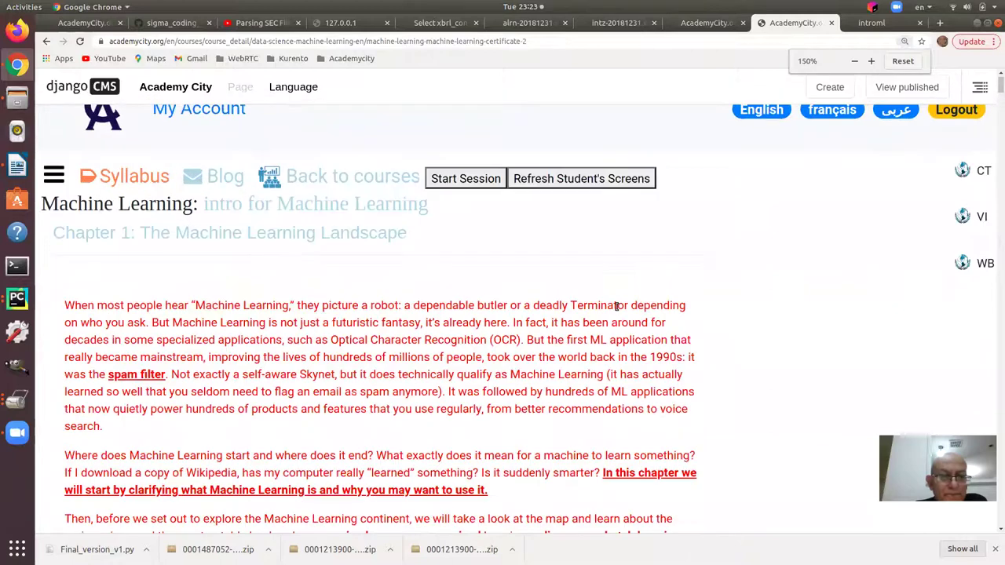
Zoom the chapter in one more step and scroll to 'What Is Machine Learning?'.
key("ctrl+plus")
scroll(576, 366, "down", 1)
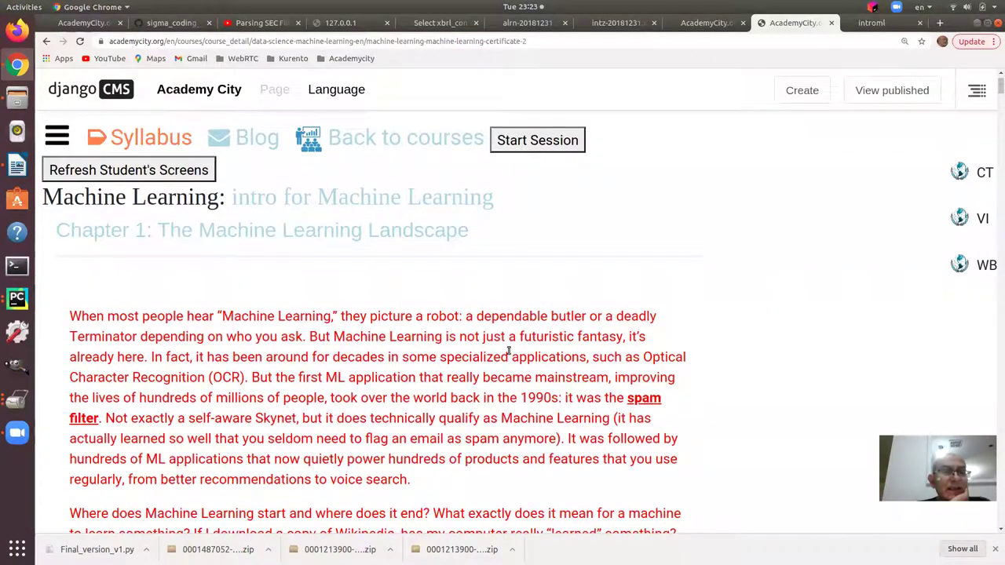
scroll(508, 351, "down", 1)
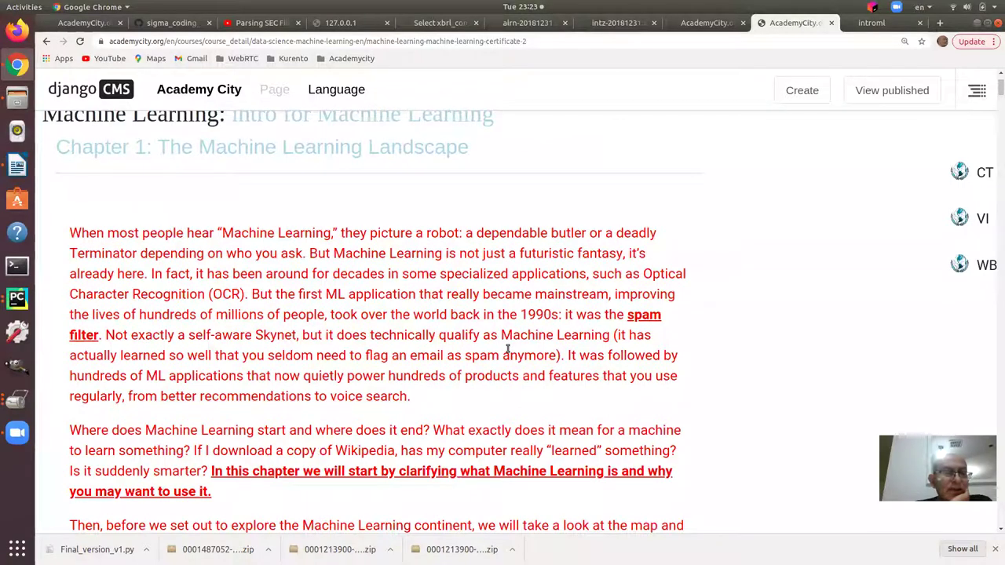
scroll(508, 349, "down", 1)
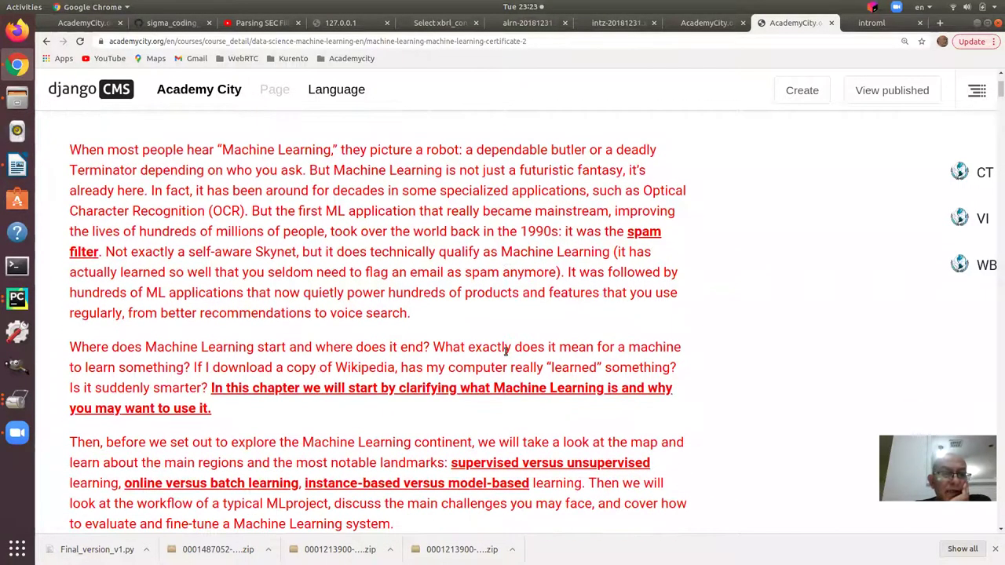
scroll(507, 352, "down", 3)
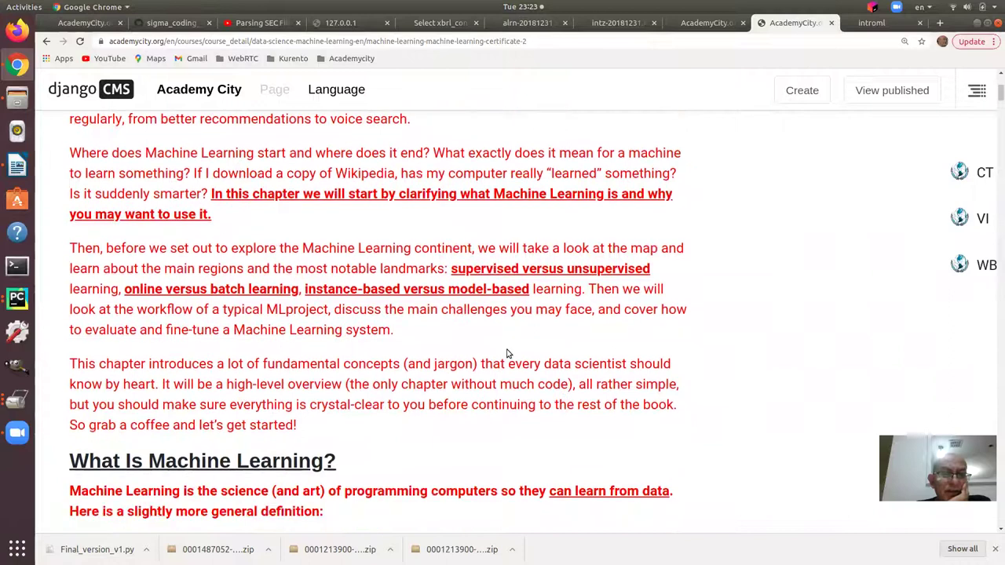
scroll(507, 351, "down", 3)
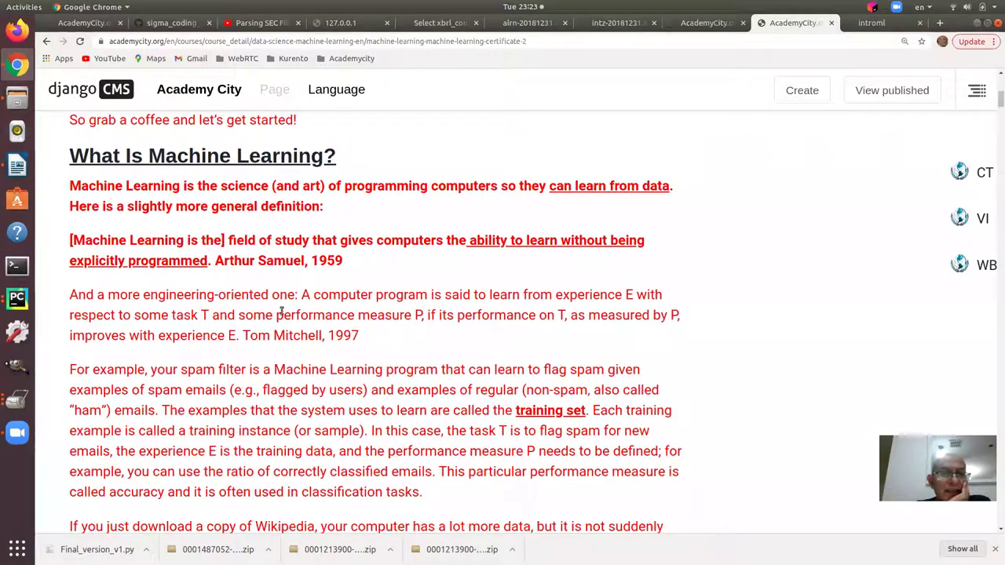
Select the Tom Mitchell and opening definition paragraphs, then highlight only 'can learn from data'.
left_click_drag(71, 292, 370, 341)
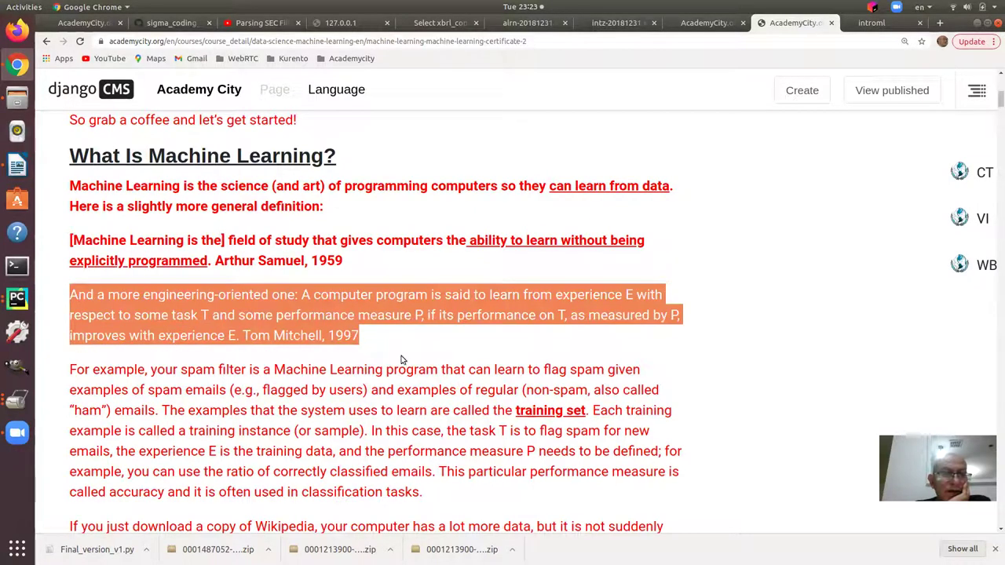
left_click(238, 198)
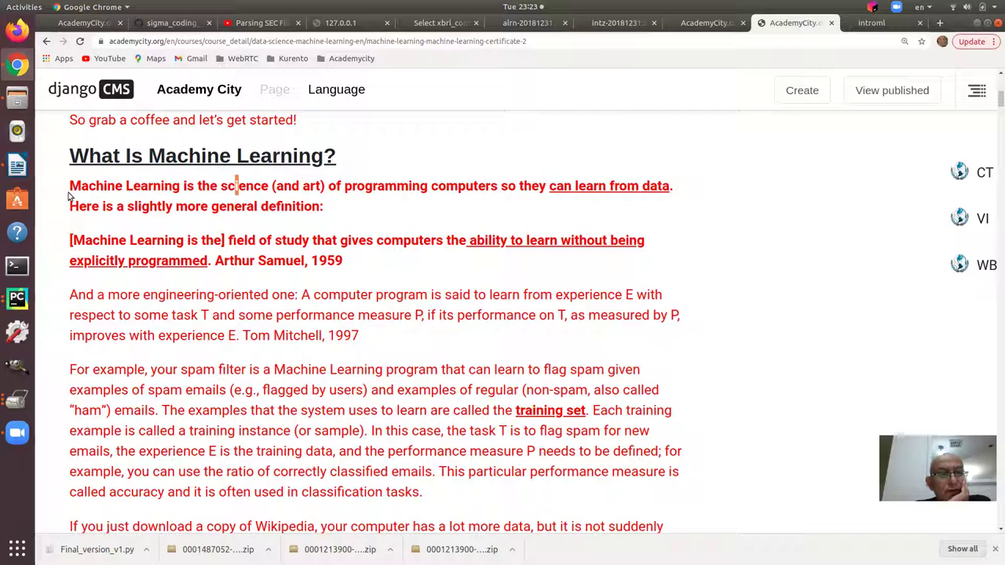
left_click_drag(69, 186, 336, 212)
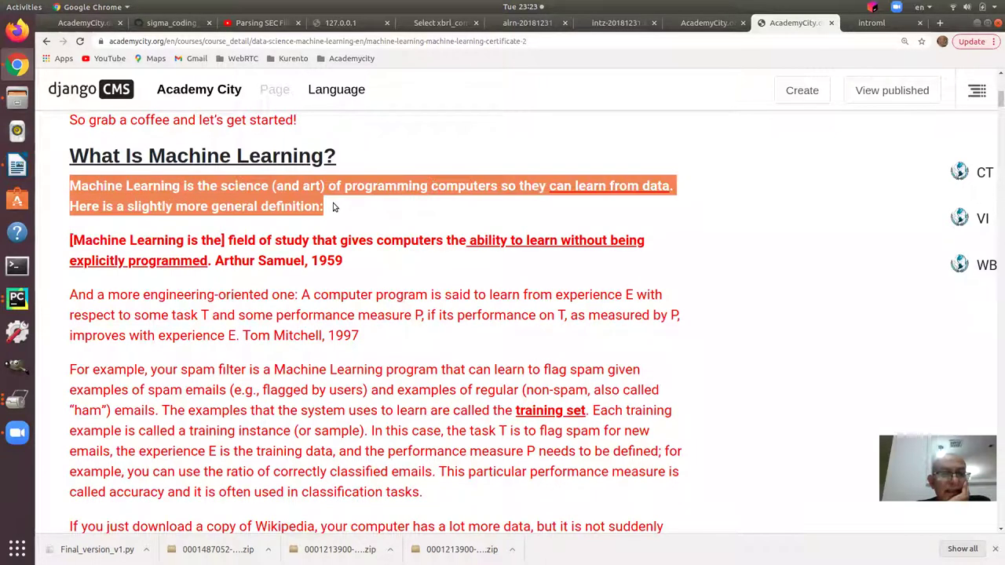
left_click(785, 249)
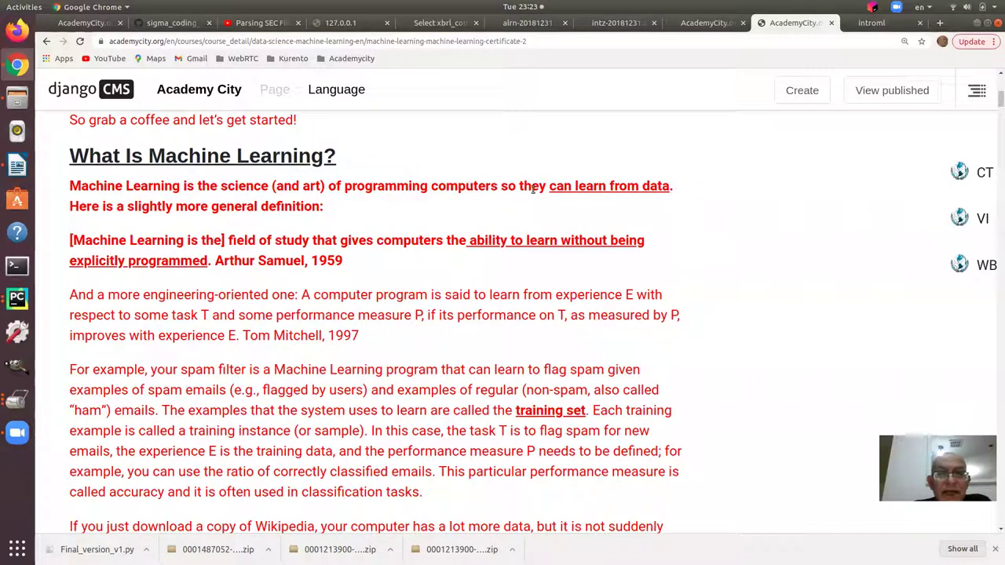
left_click_drag(549, 187, 671, 188)
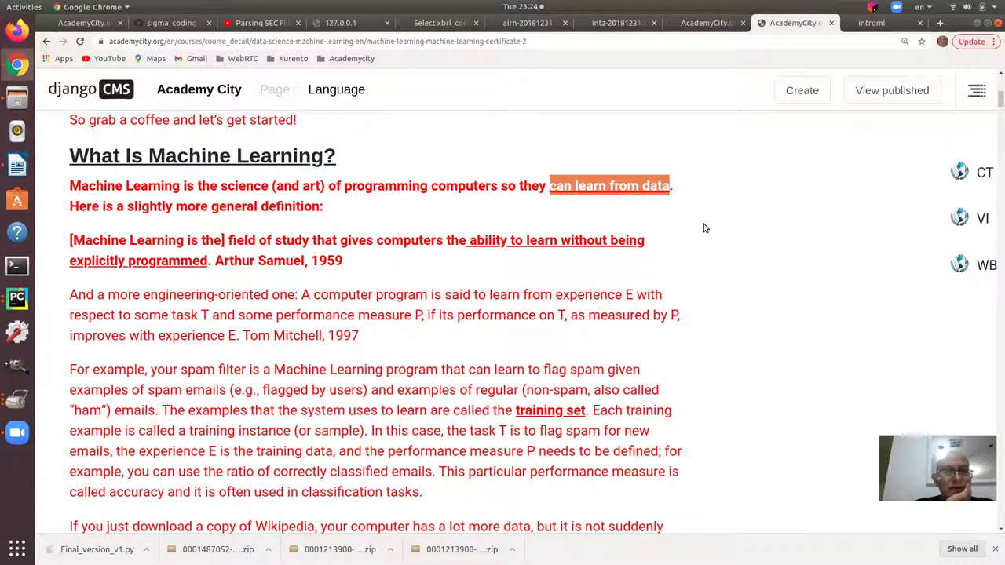
Highlight 'learn' and Samuel's phrase, then select both definitions through 'Arthur Samuel, 1959'.
left_click(673, 265)
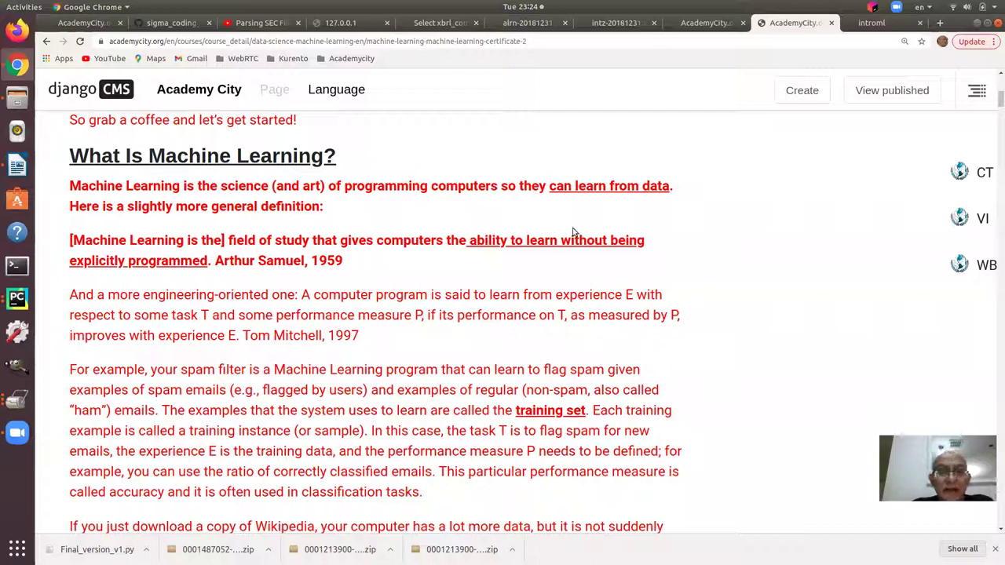
left_click_drag(575, 185, 610, 186)
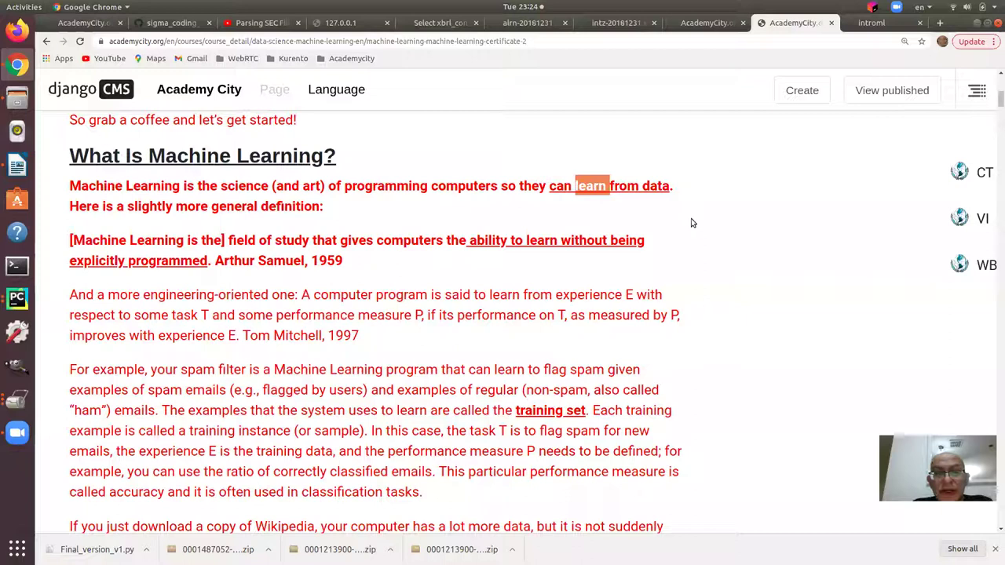
left_click(652, 202)
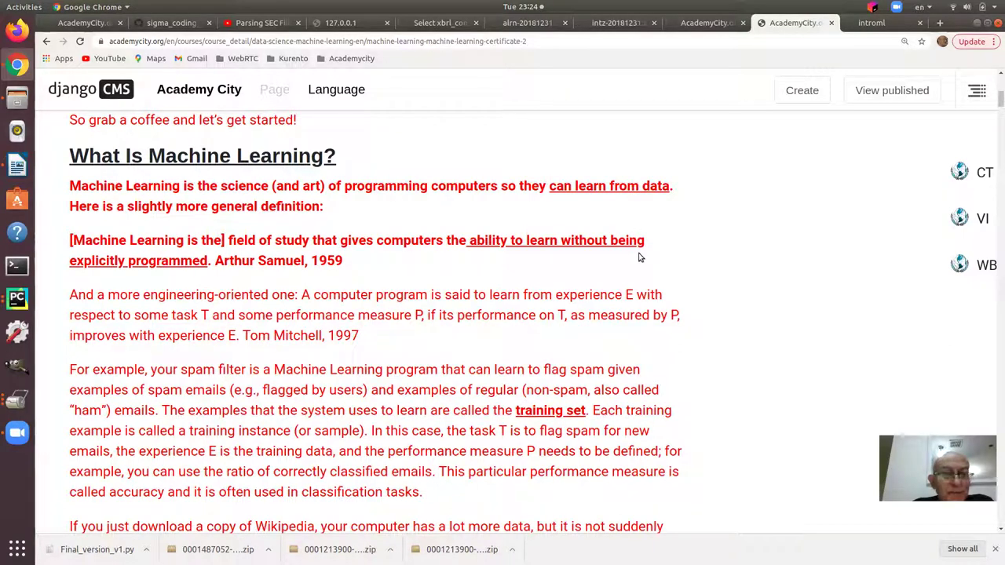
left_click_drag(471, 241, 209, 266)
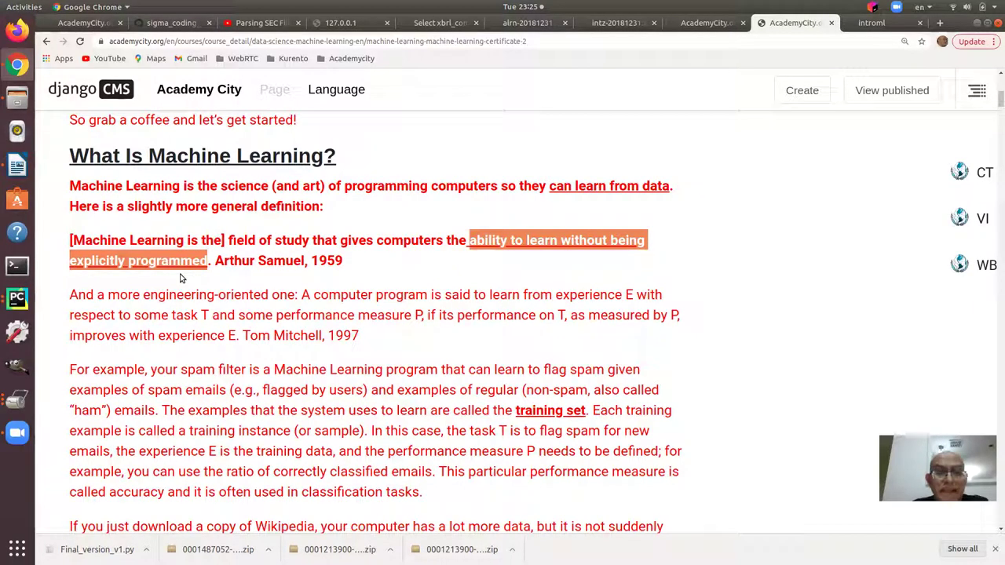
left_click(694, 281)
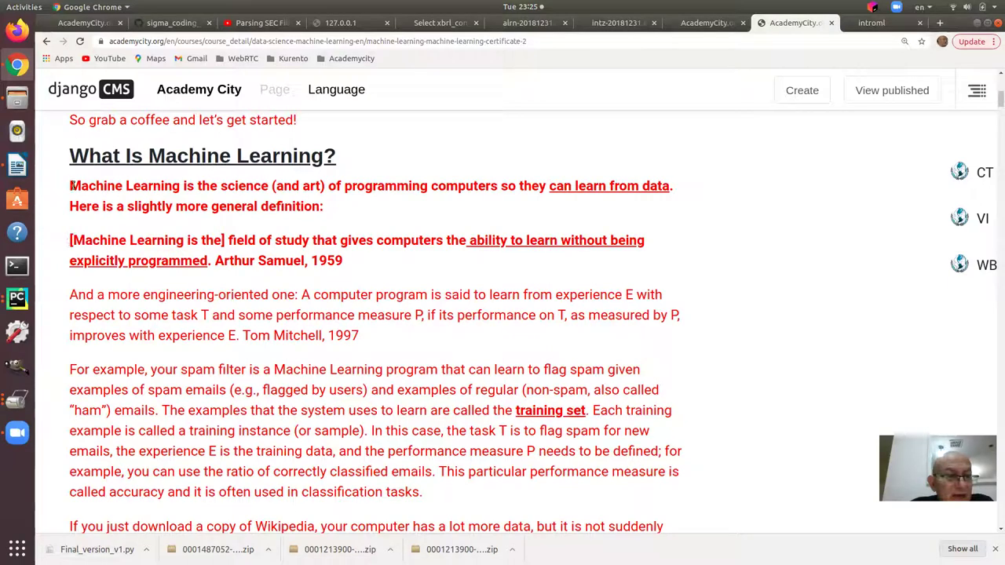
left_click_drag(72, 185, 386, 260)
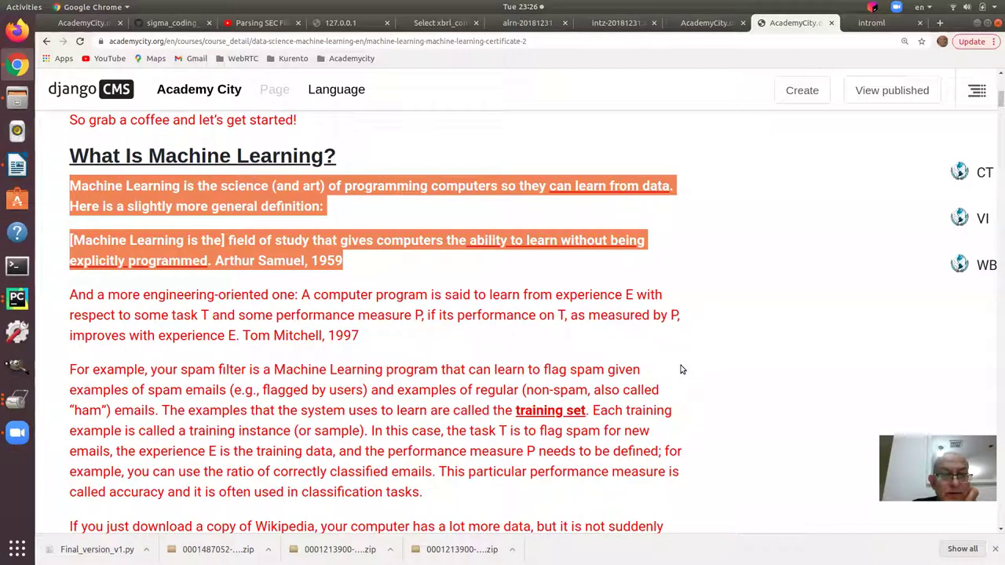
Scroll down slightly and select 'training set' in the spam-filter paragraph.
scroll(682, 369, "down", 2)
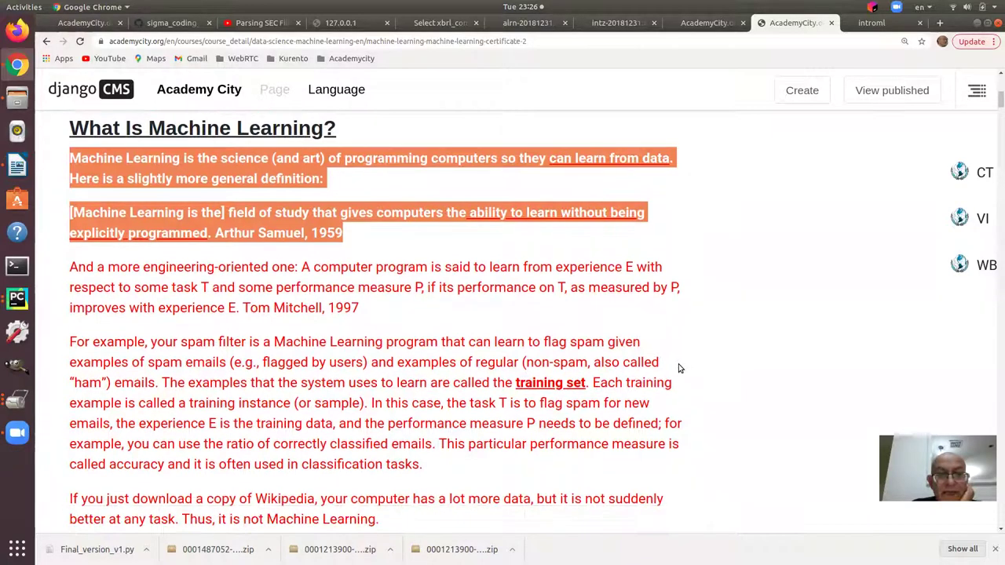
left_click_drag(516, 329, 587, 328)
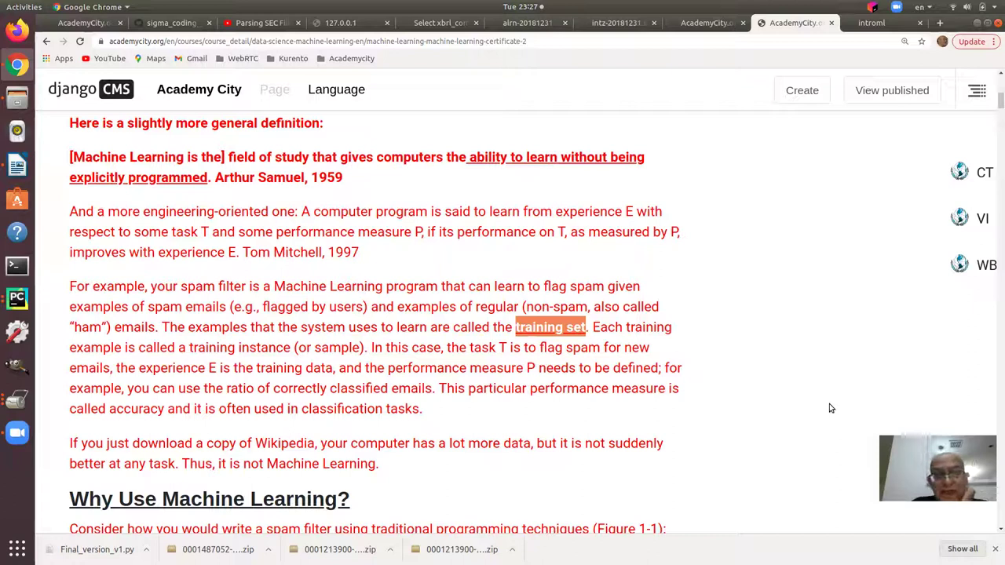
left_click(690, 343)
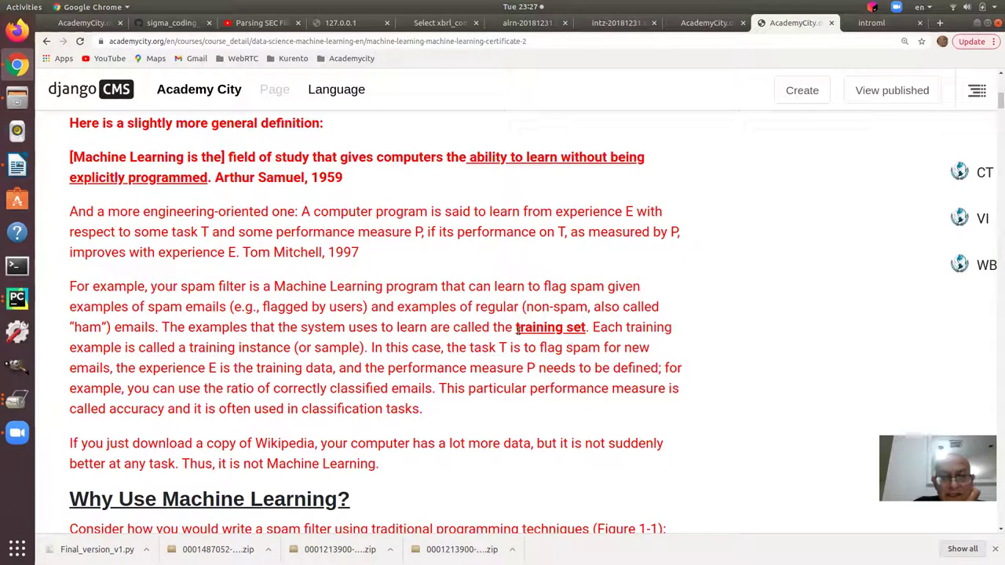
left_click_drag(515, 328, 585, 331)
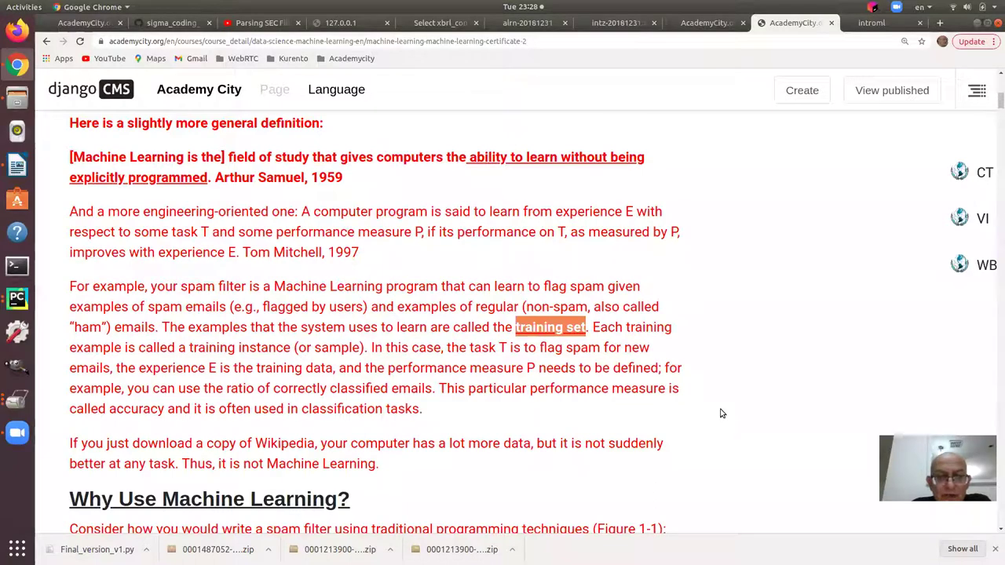
Scroll the Chapter 1 page down to Figure 1-1, the traditional-approach spam-filter flowchart.
scroll(719, 414, "down", 1)
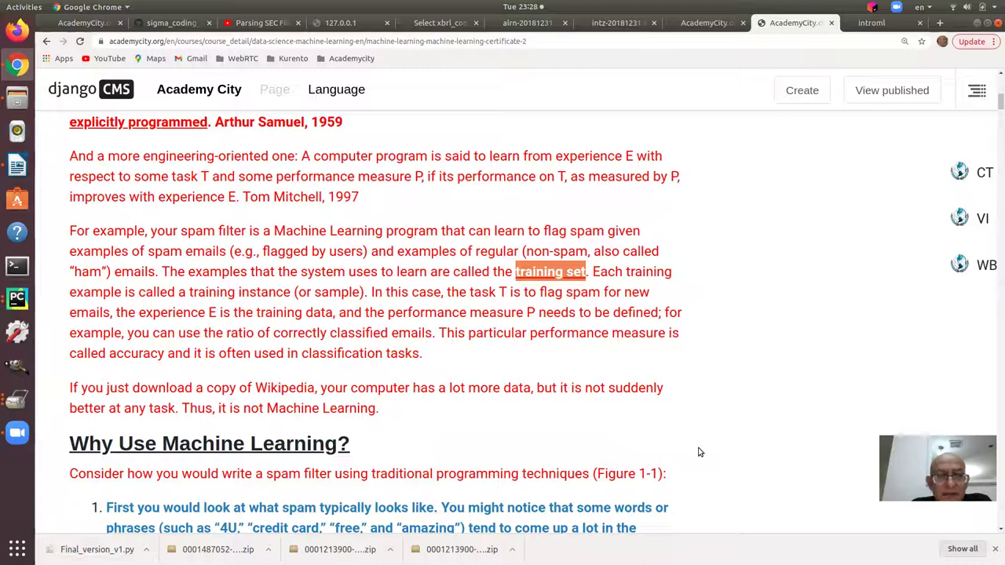
scroll(699, 452, "down", 1)
scroll(699, 452, "up", 1)
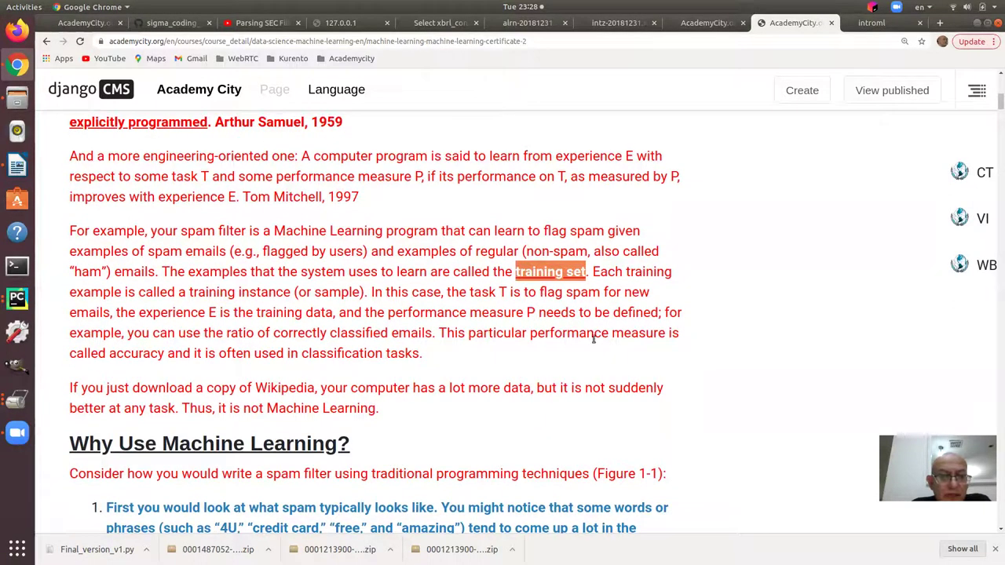
scroll(650, 377, "down", 5)
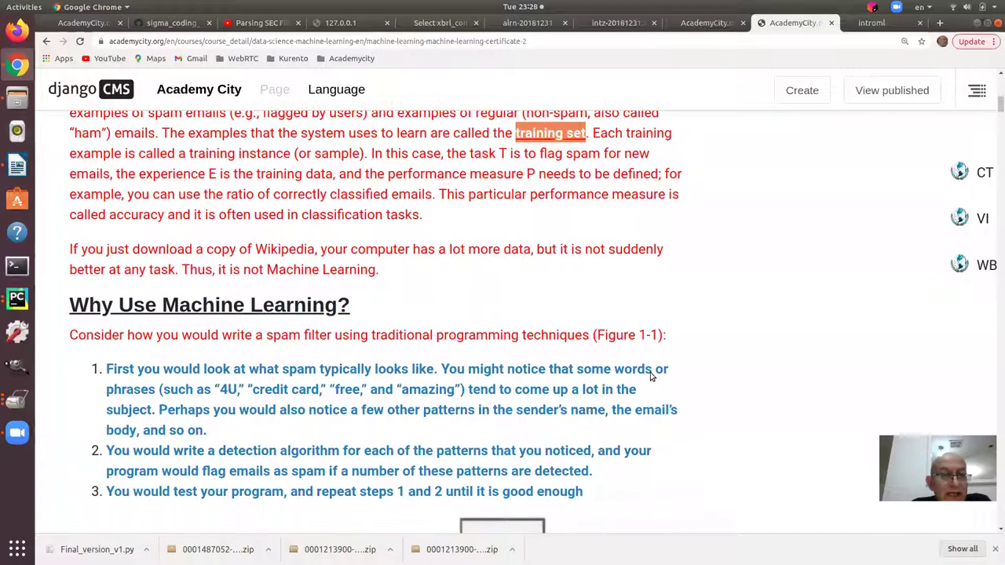
scroll(651, 372, "down", 3)
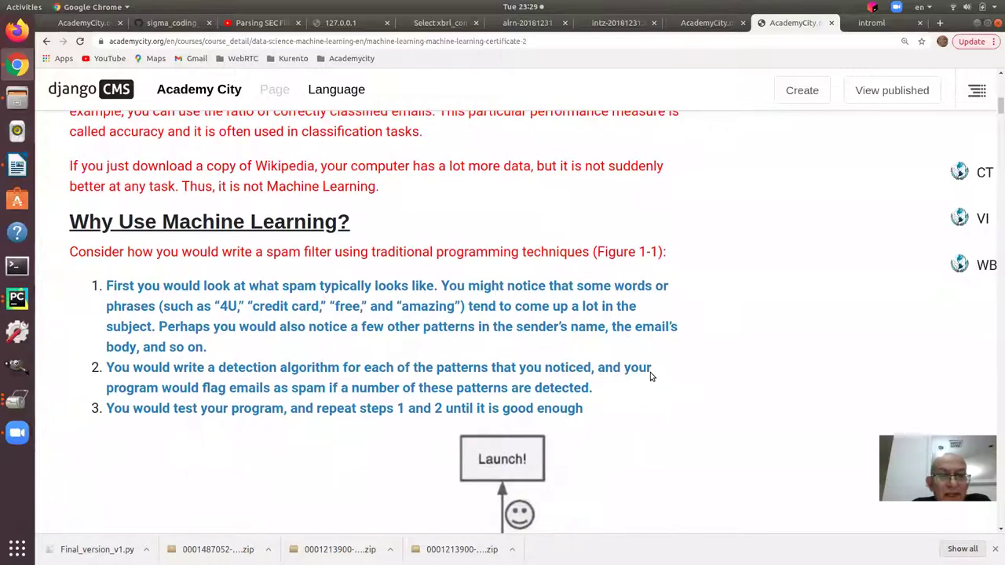
scroll(651, 372, "down", 1)
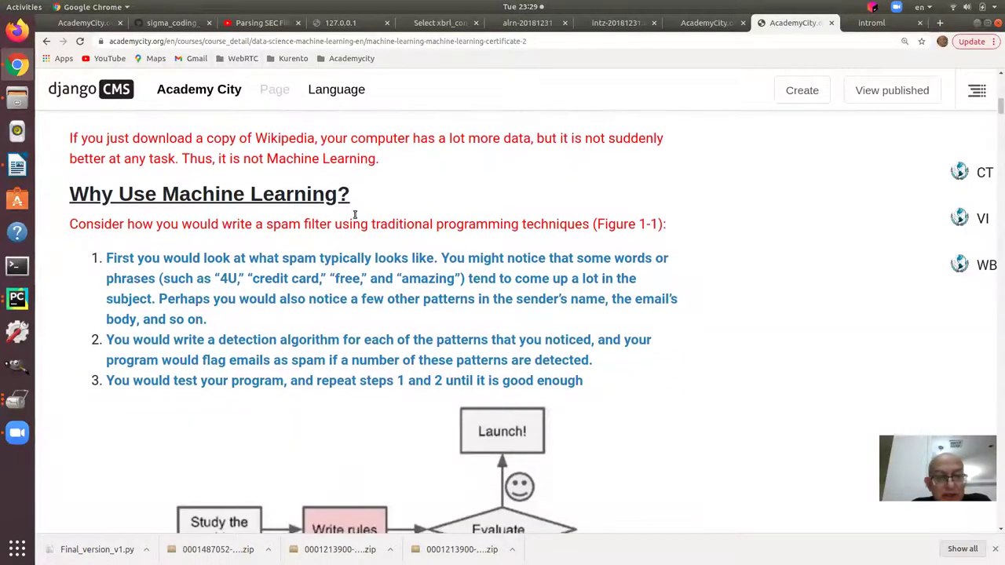
scroll(694, 423, "down", 4)
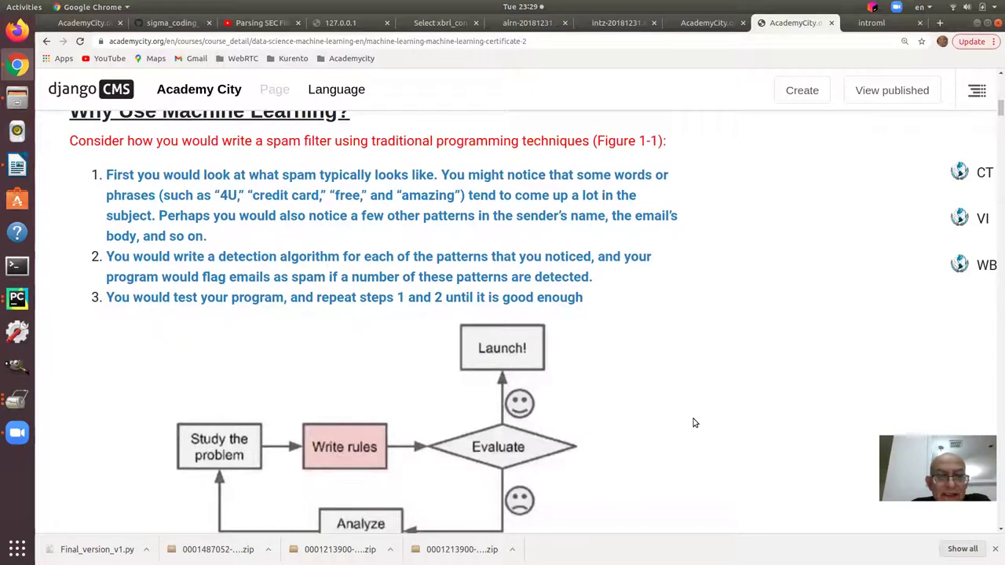
scroll(693, 423, "down", 2)
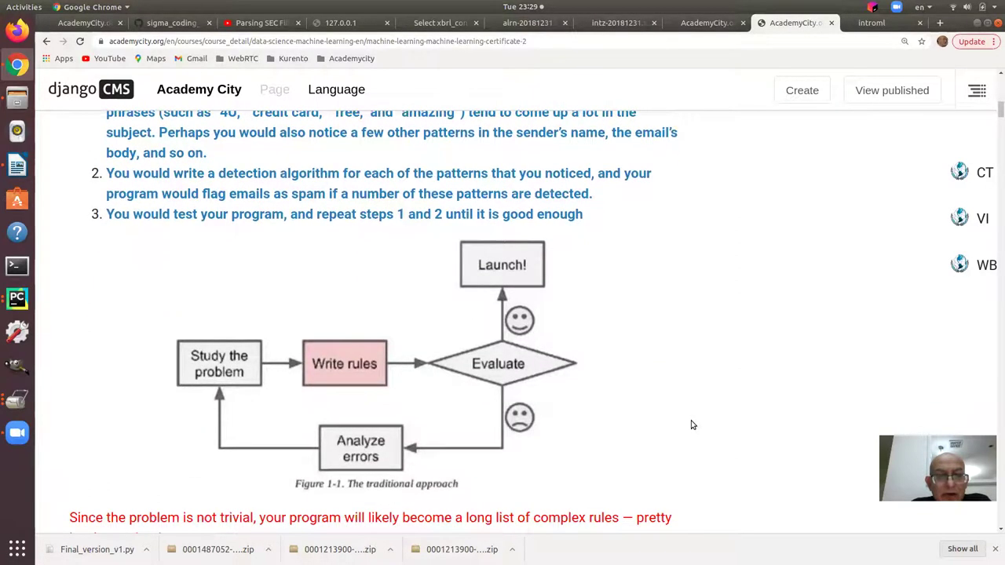
scroll(692, 424, "down", 3)
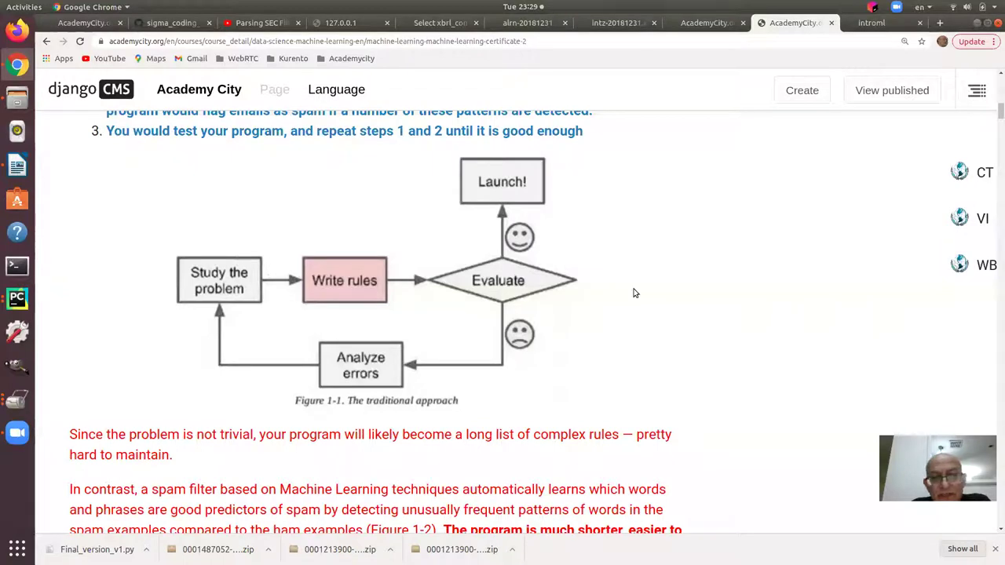
scroll(634, 292, "up", 4)
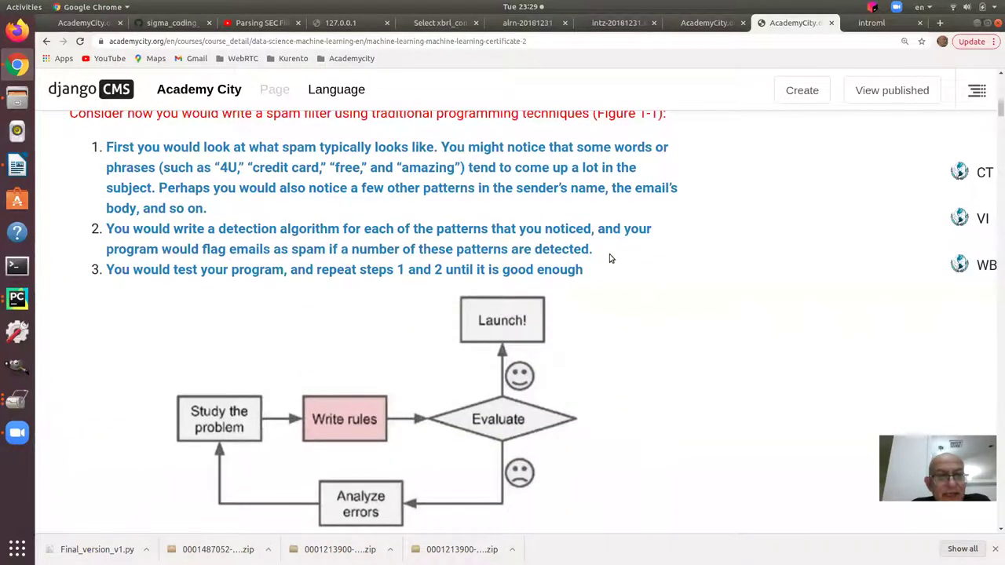